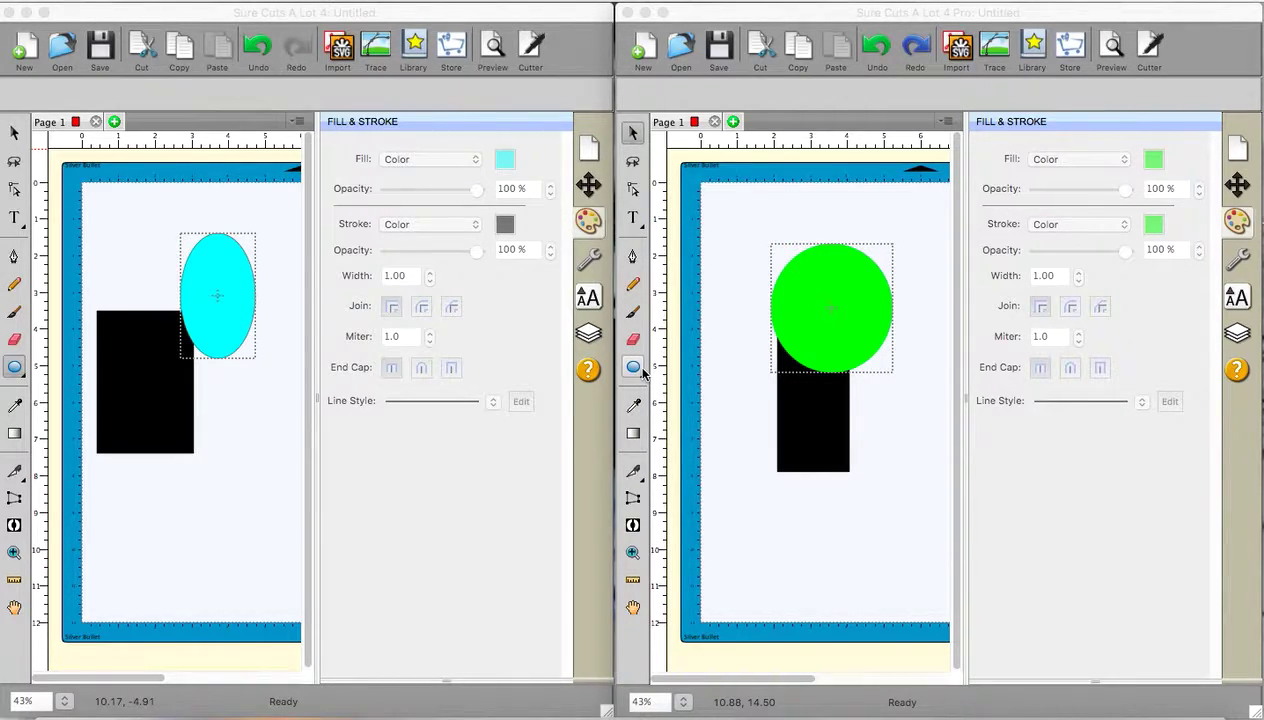
- In Sure Cuts A Lot 4, view the importable file types, then cancel the import
click(638, 368)
click(197, 14)
click(181, 2)
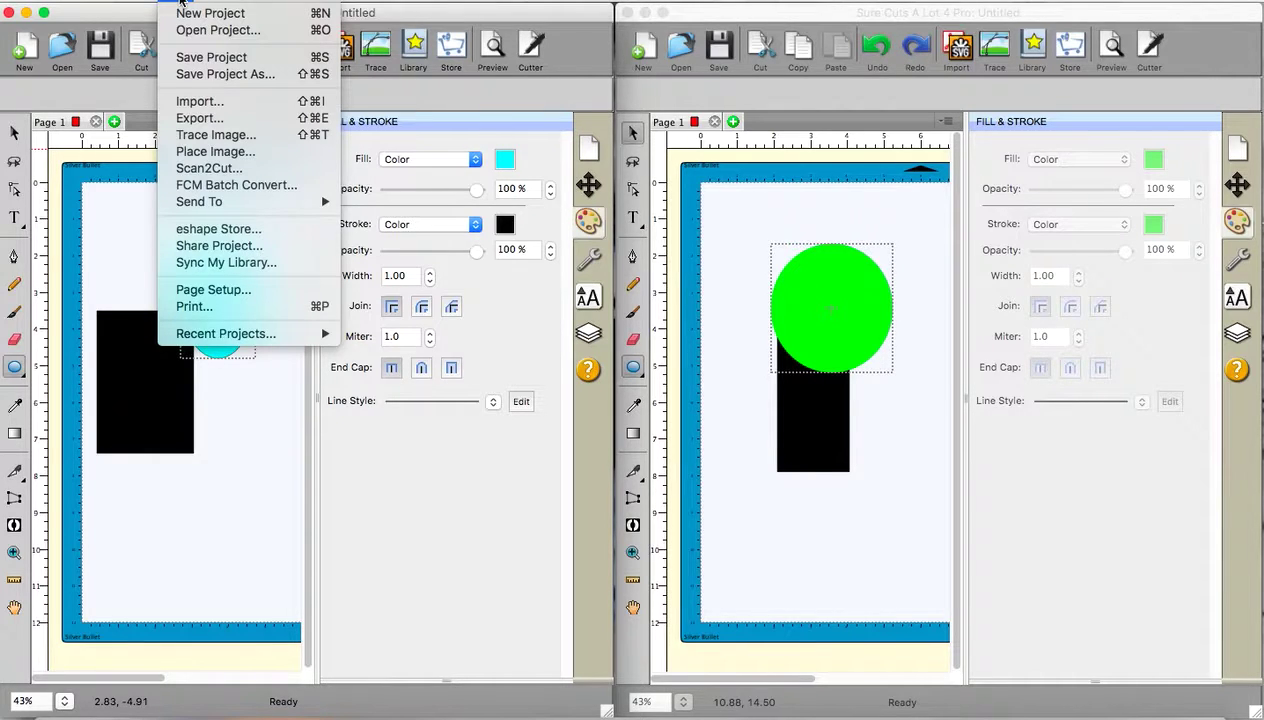
click(181, 104)
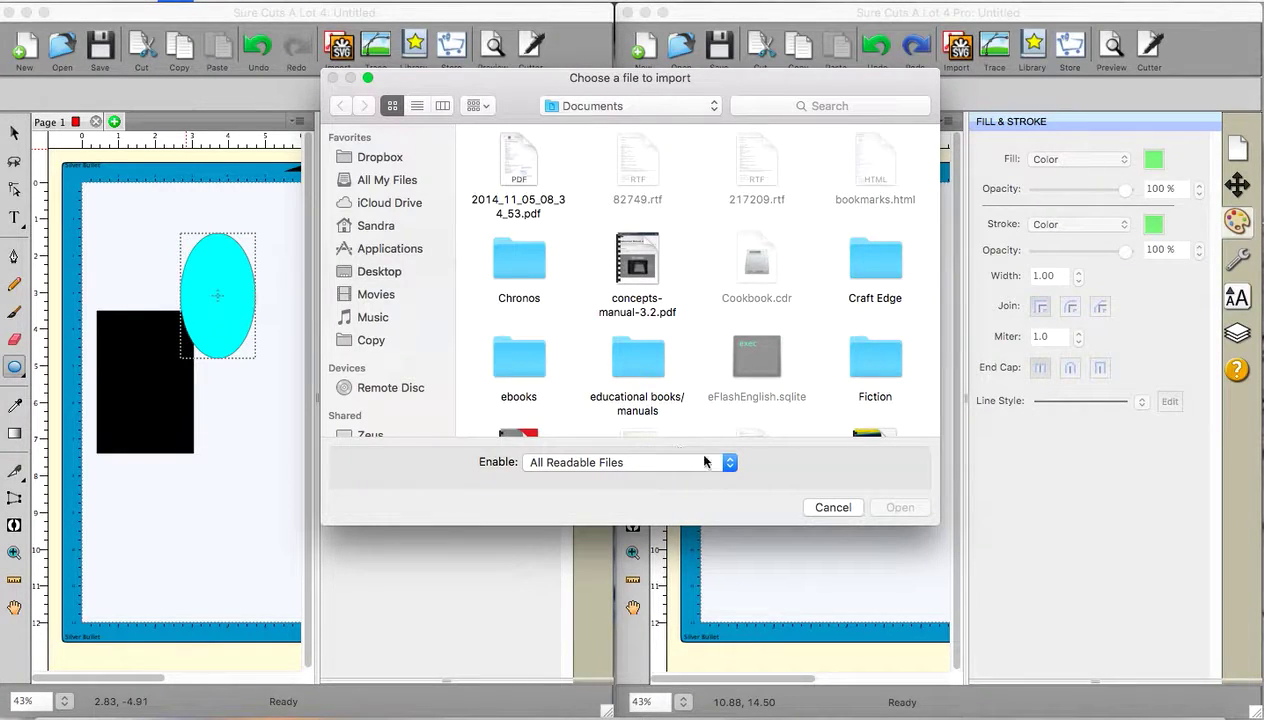
click(728, 462)
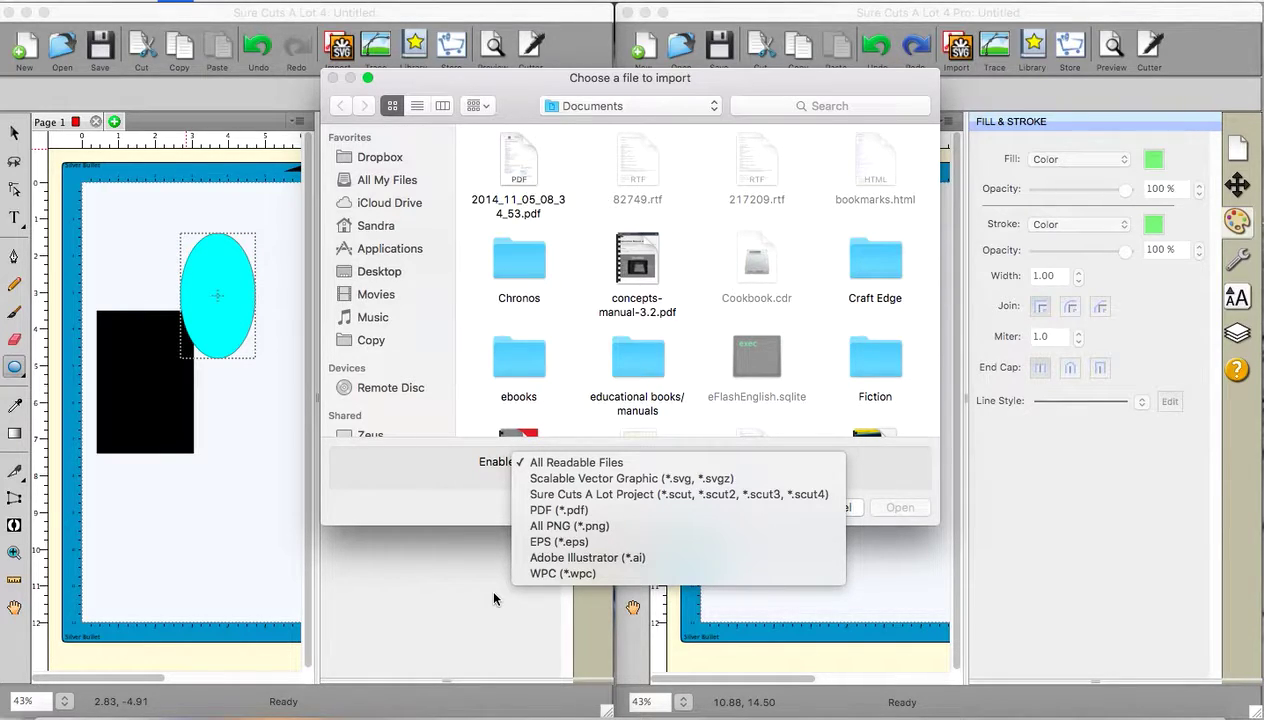
click(446, 510)
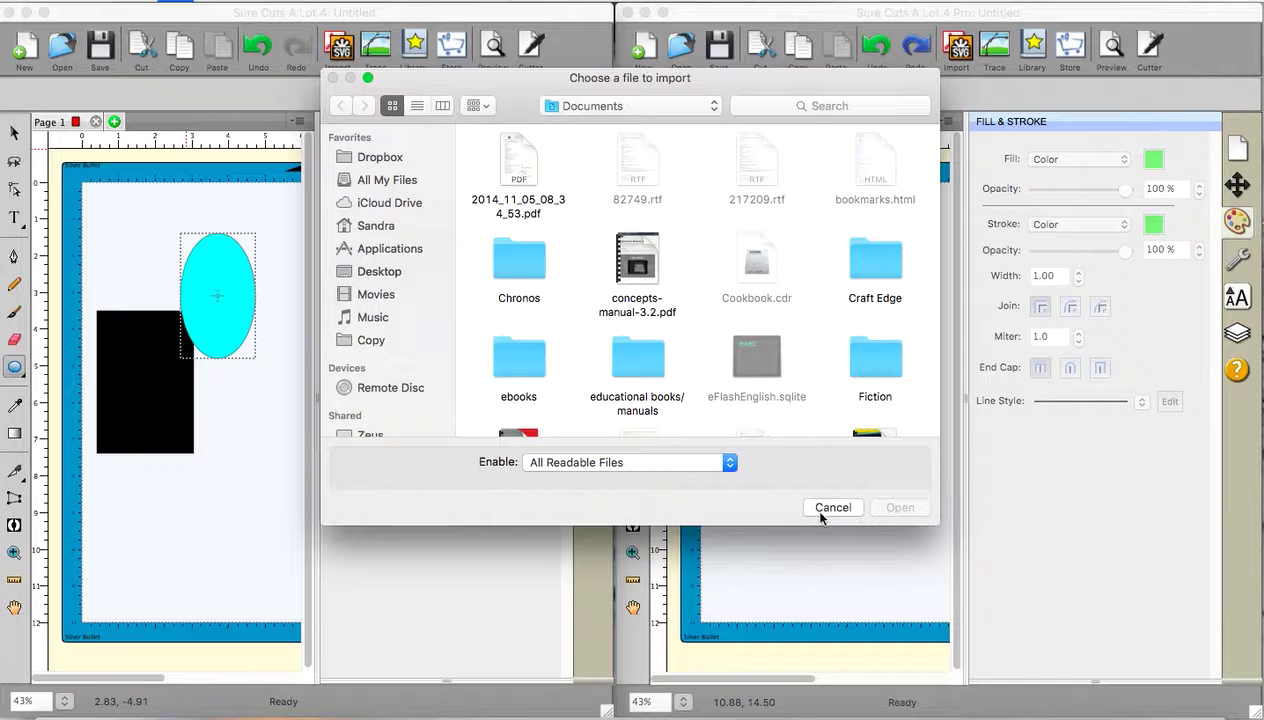
click(830, 508)
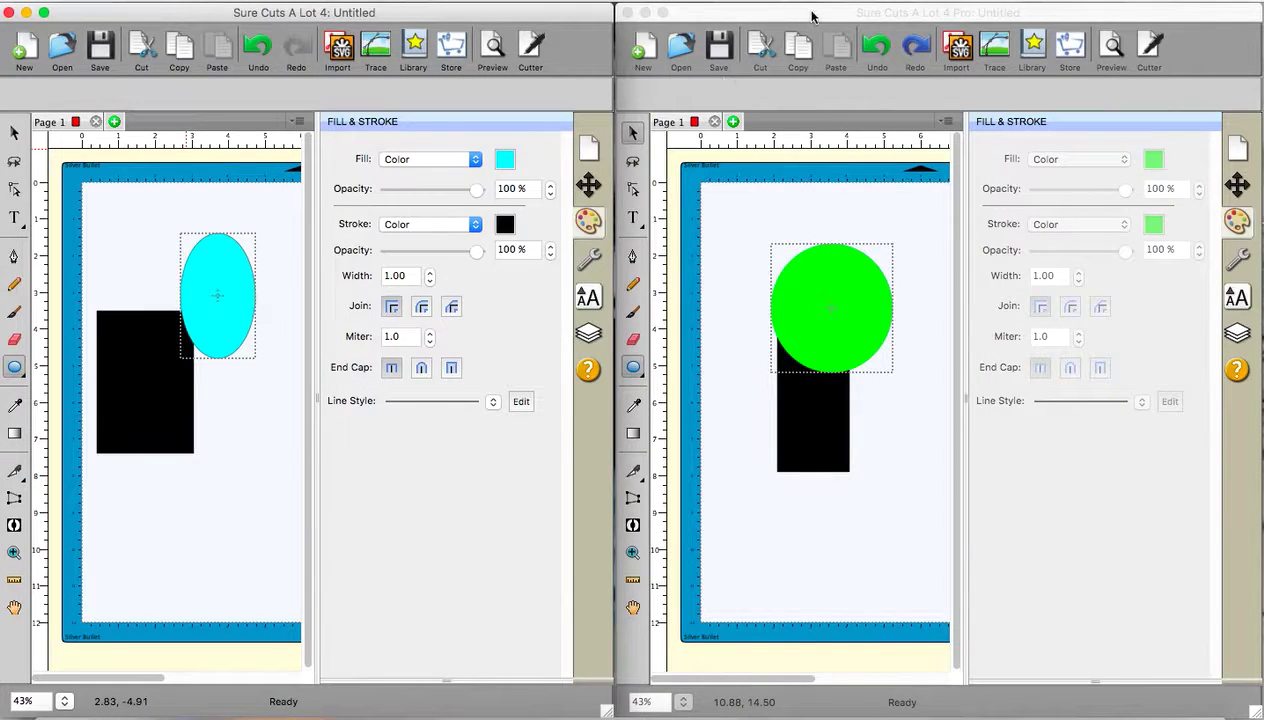
- In the Pro window, start File > Import and list its supported types, including DXF and PLT
click(812, 16)
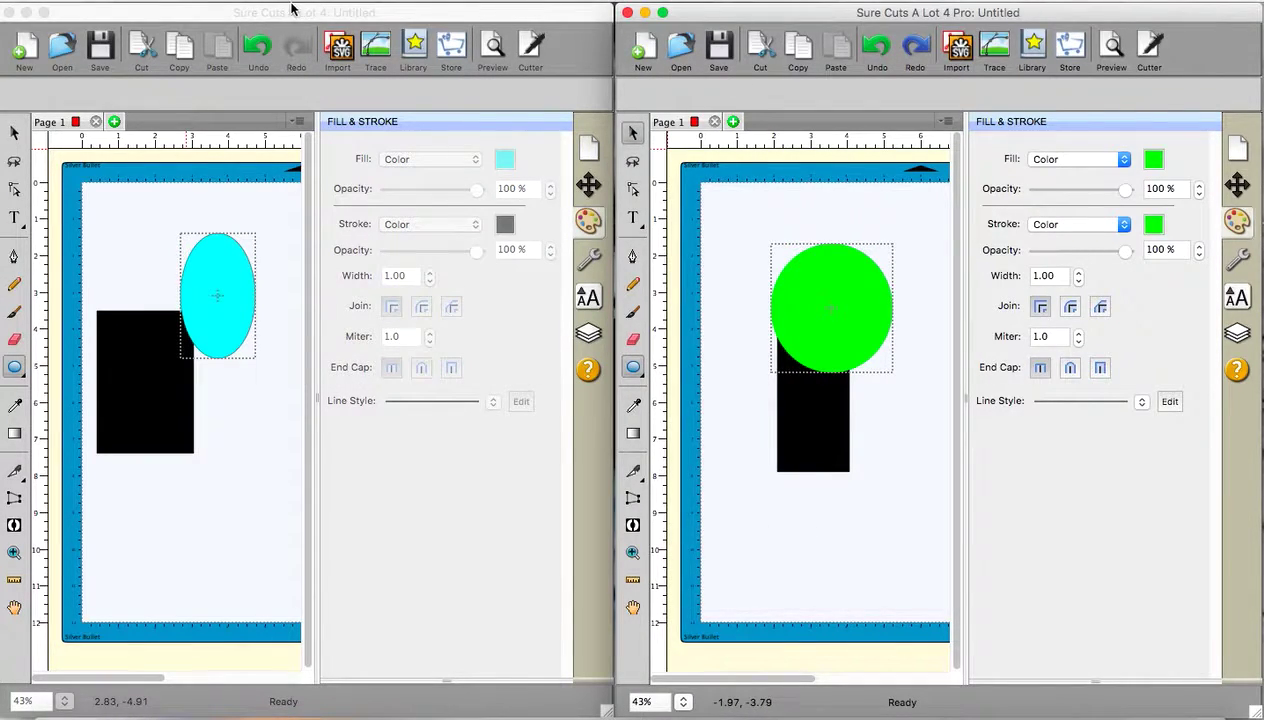
click(203, 3)
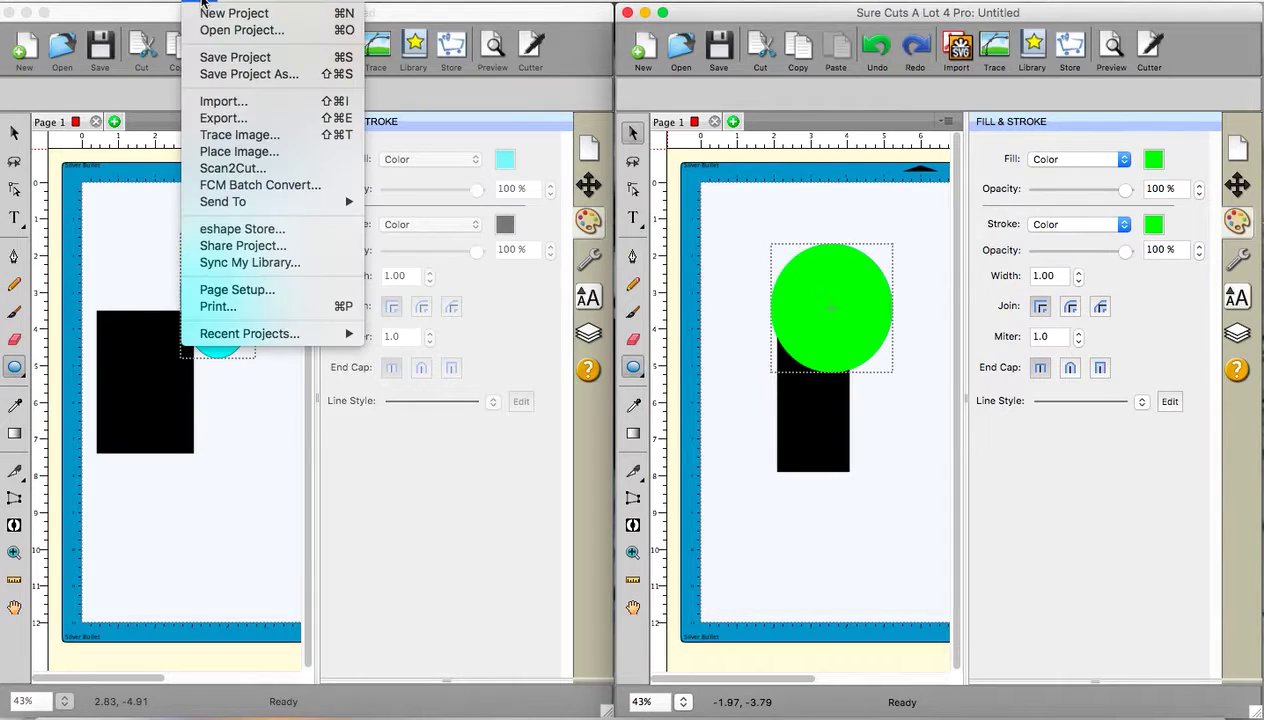
click(221, 101)
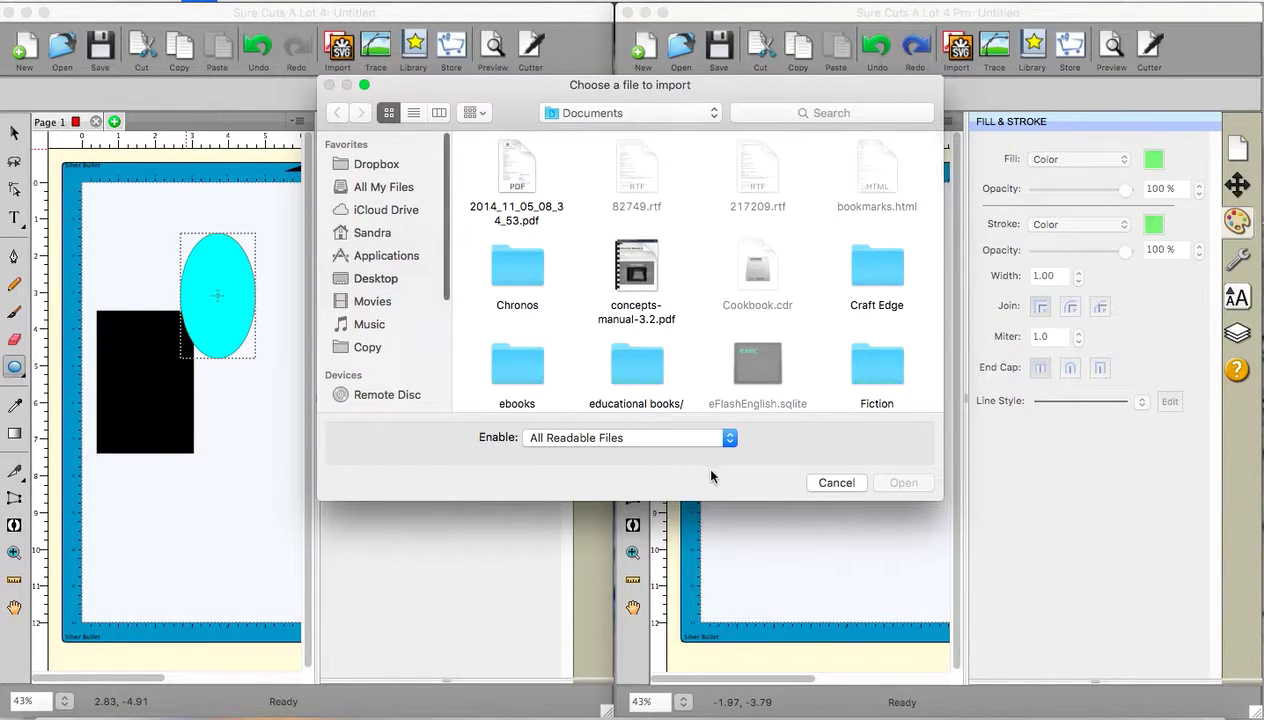
click(729, 439)
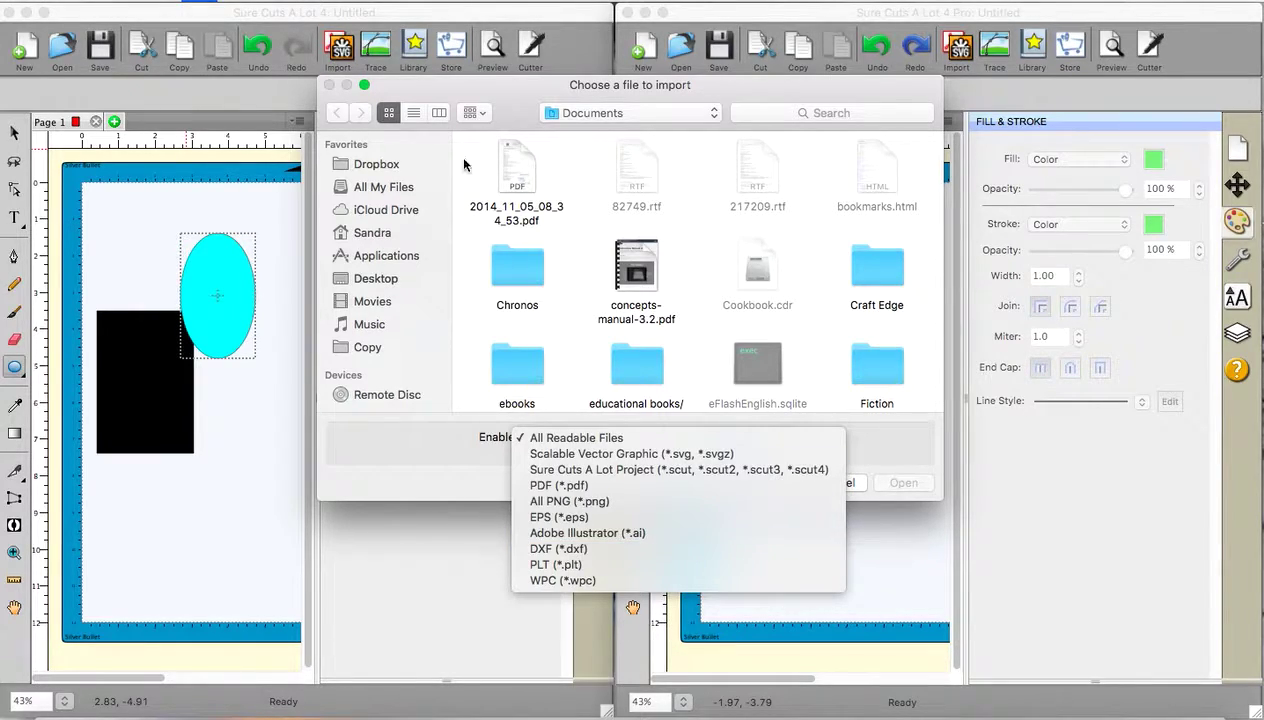
- In Sure Cuts A Lot 4, review the export Format list without changing it
click(582, 26)
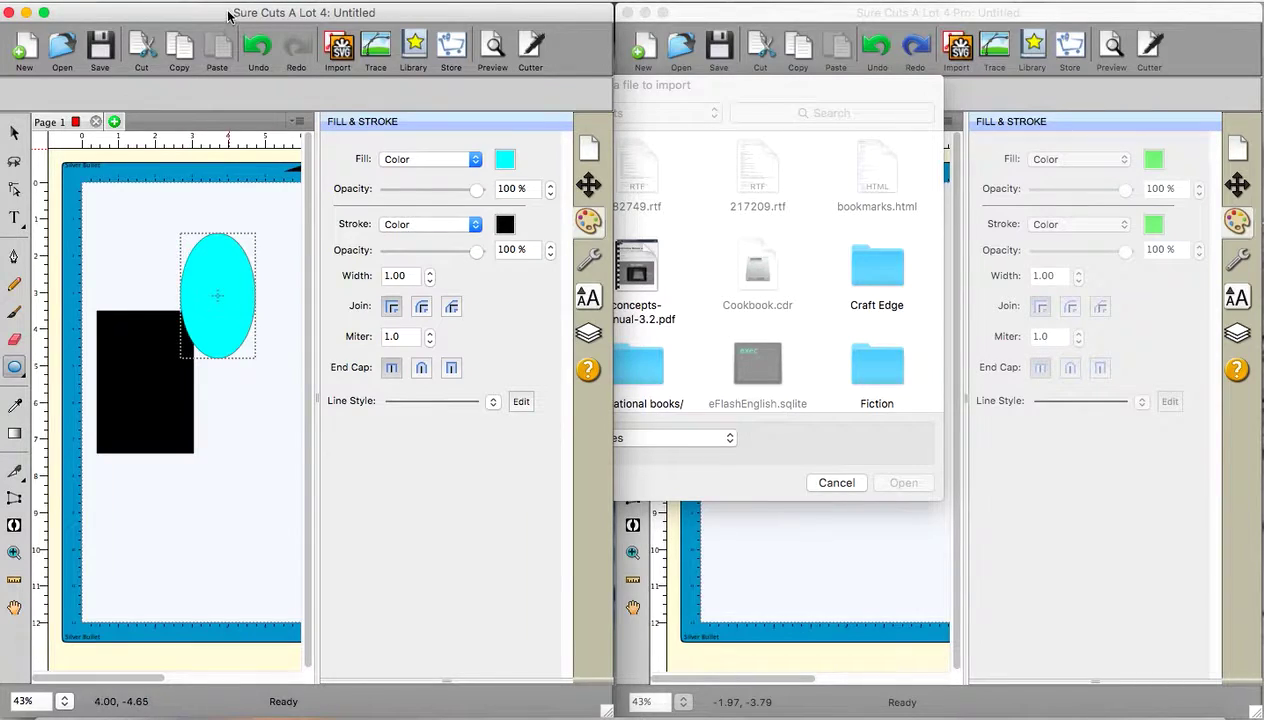
click(178, 2)
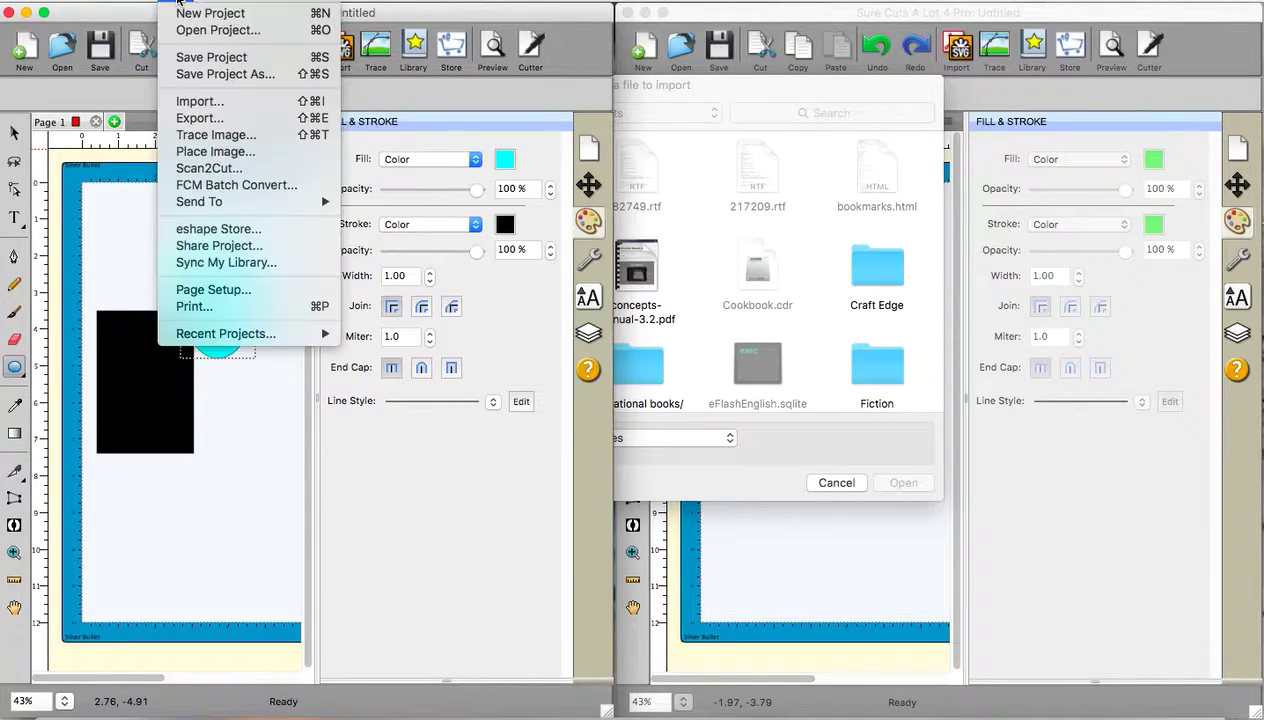
click(186, 119)
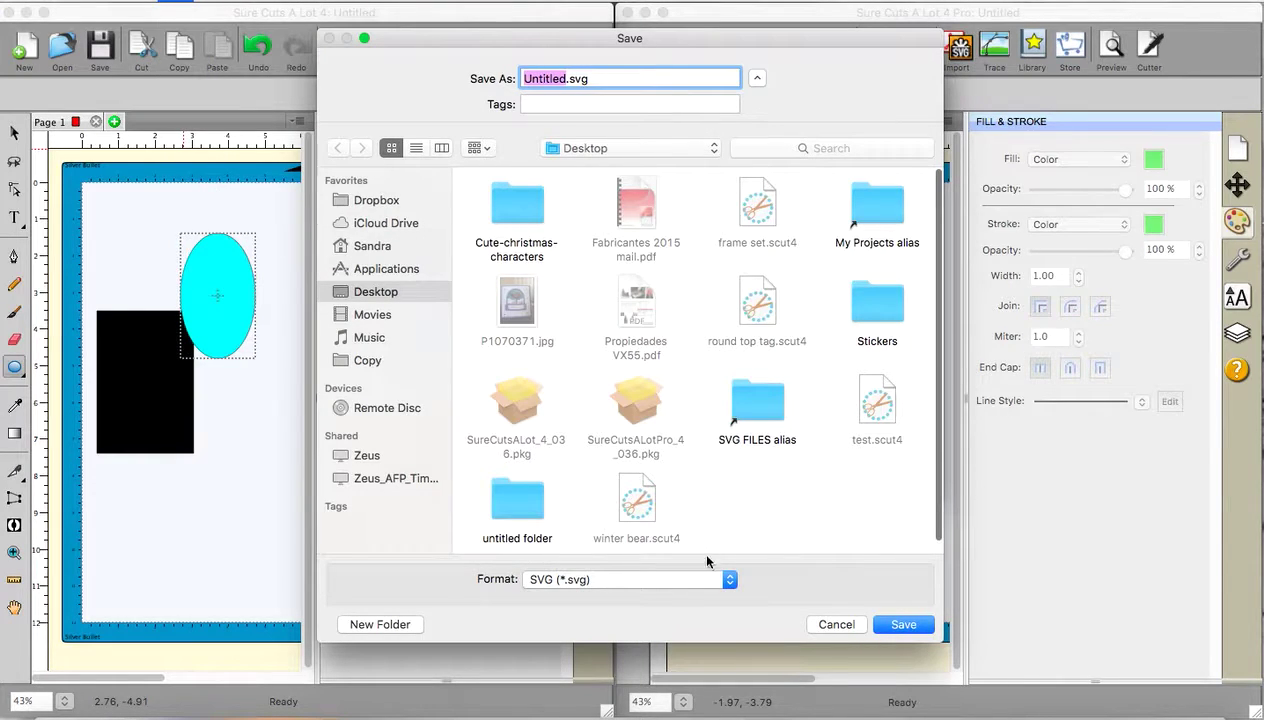
click(730, 584)
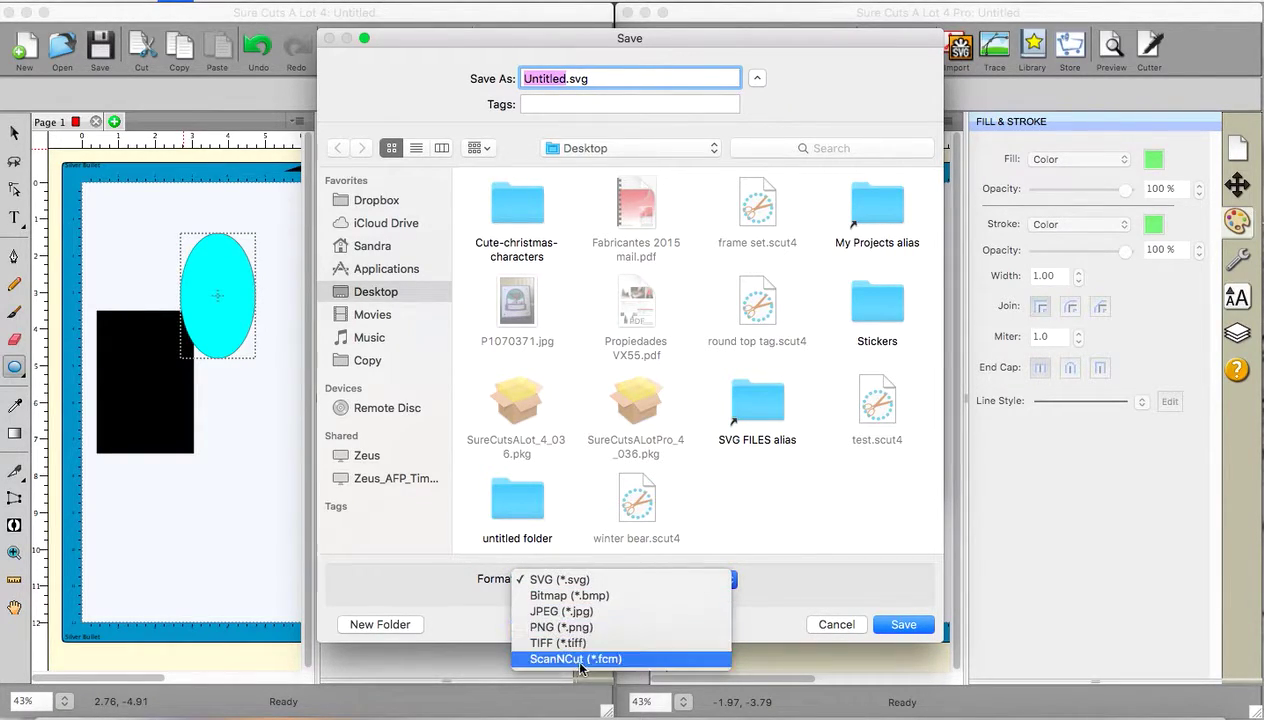
click(830, 628)
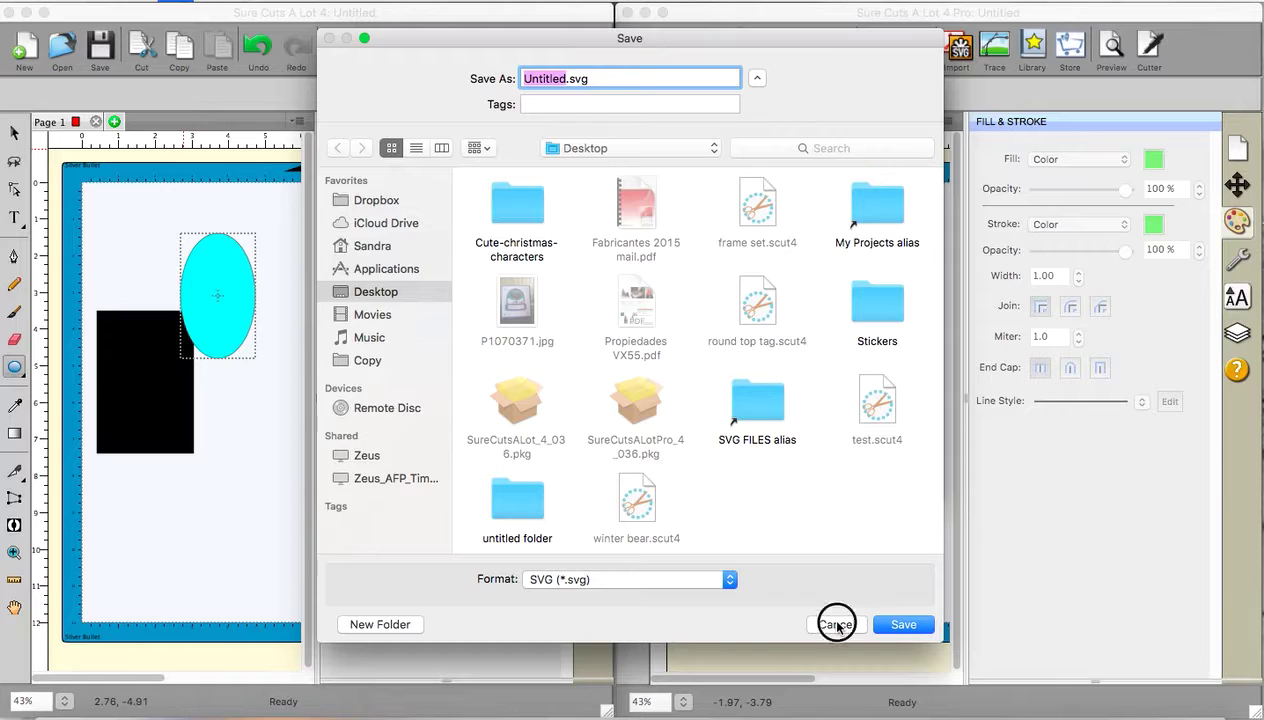
- Cancel the export and dismiss the Pro window's leftover import dialog
click(838, 626)
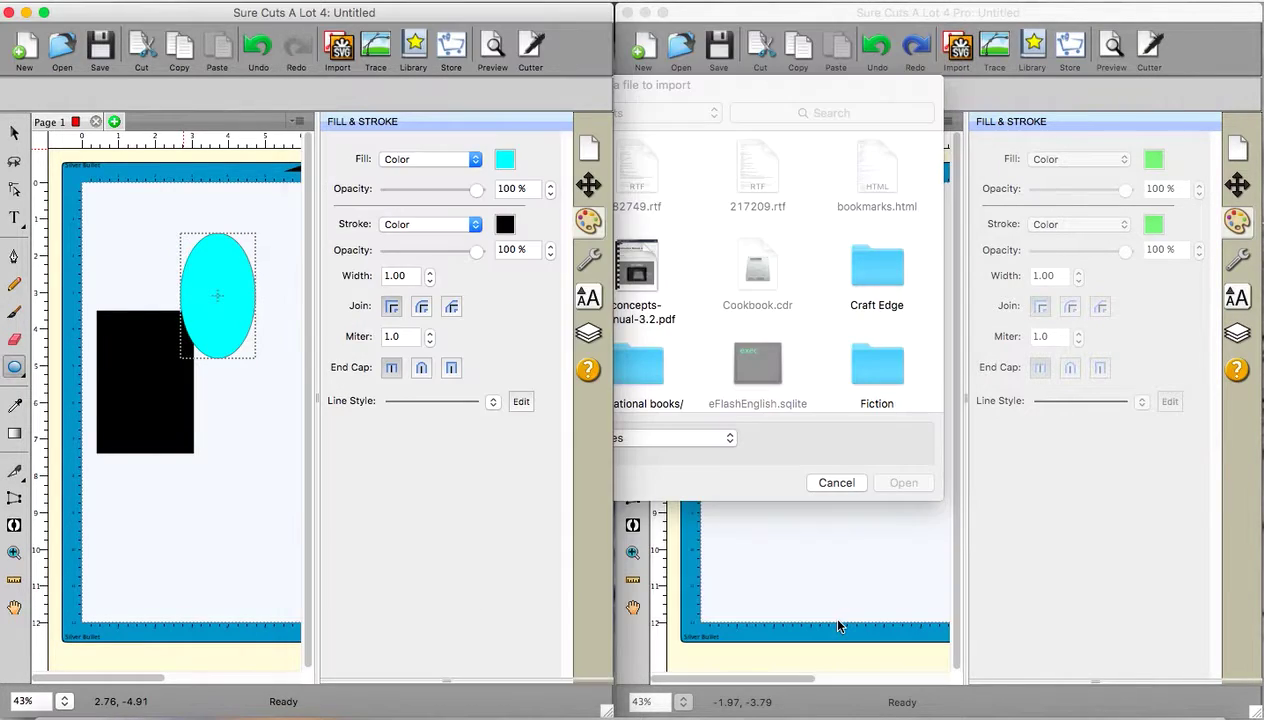
click(795, 22)
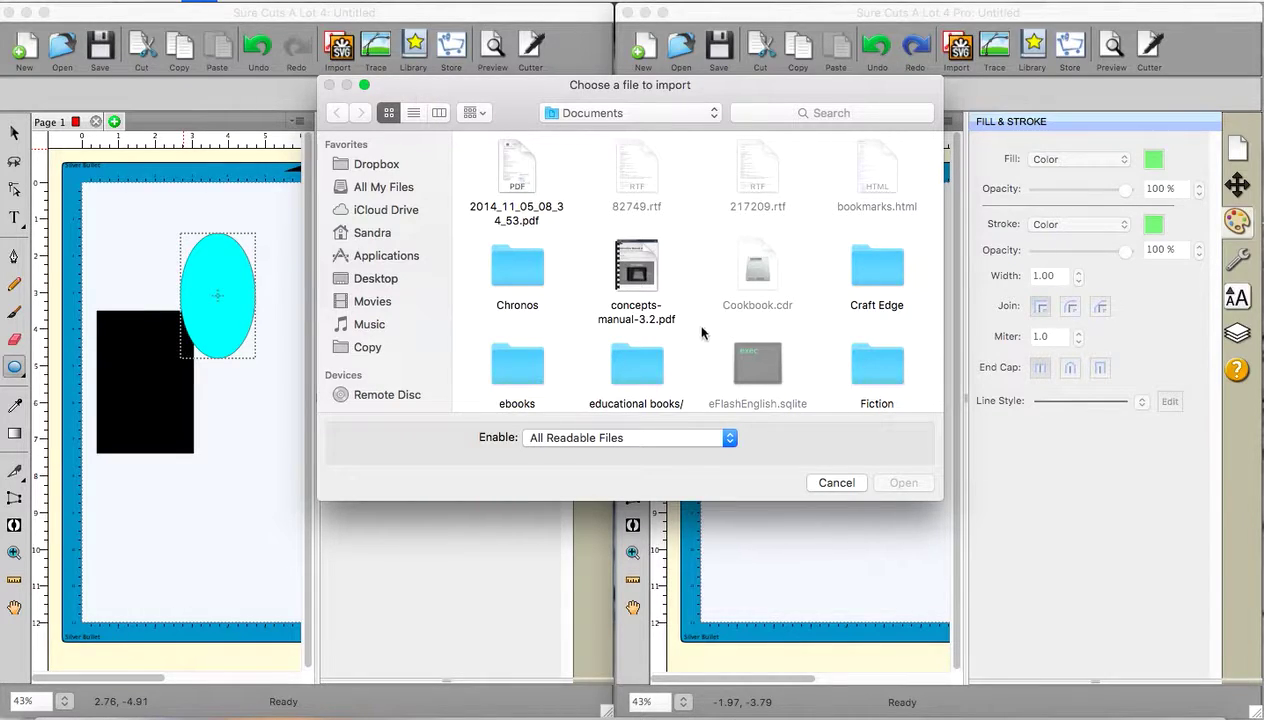
click(838, 484)
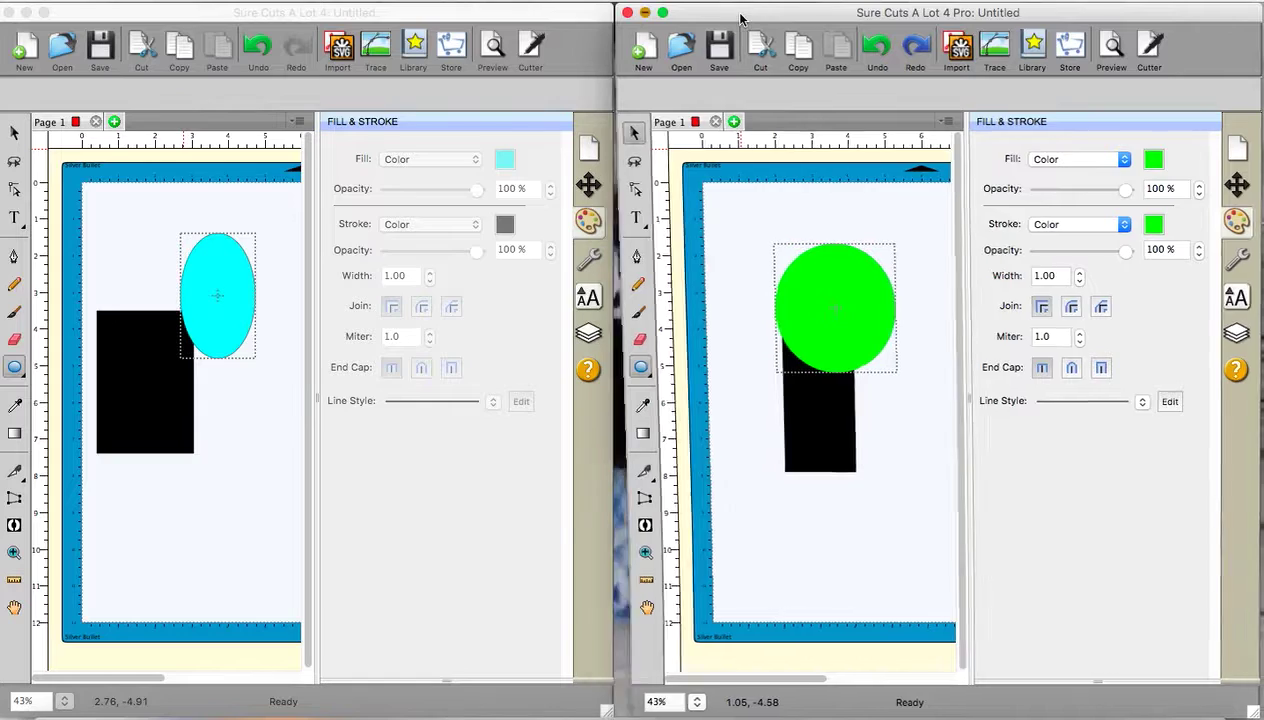
- Restore the Pro window, review the export formats Pro offers, and cancel the export
key(super+q)
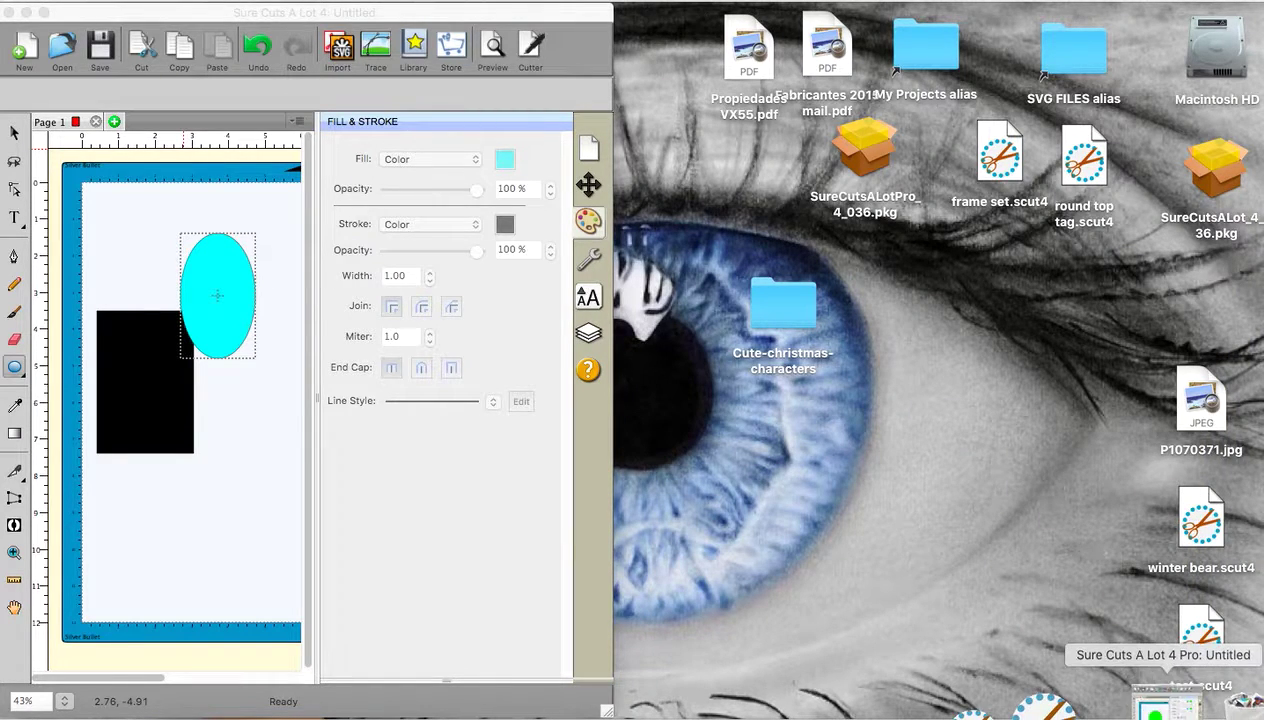
click(1127, 708)
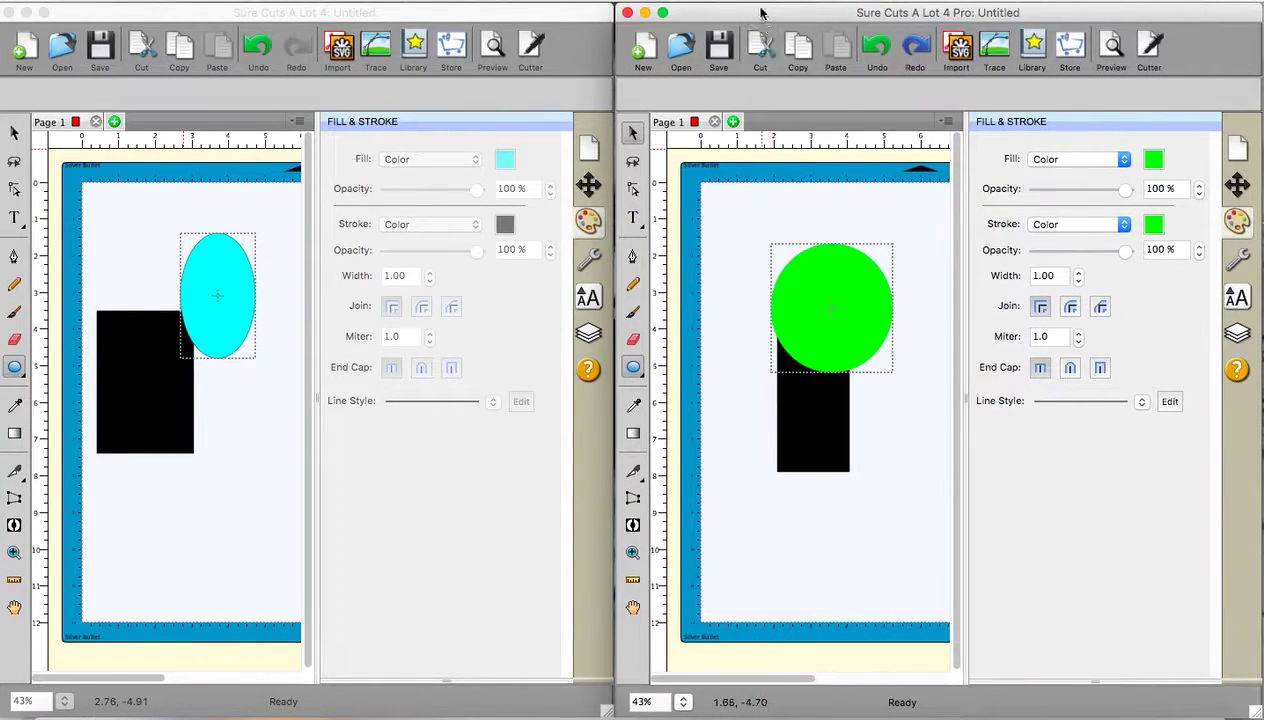
click(204, 2)
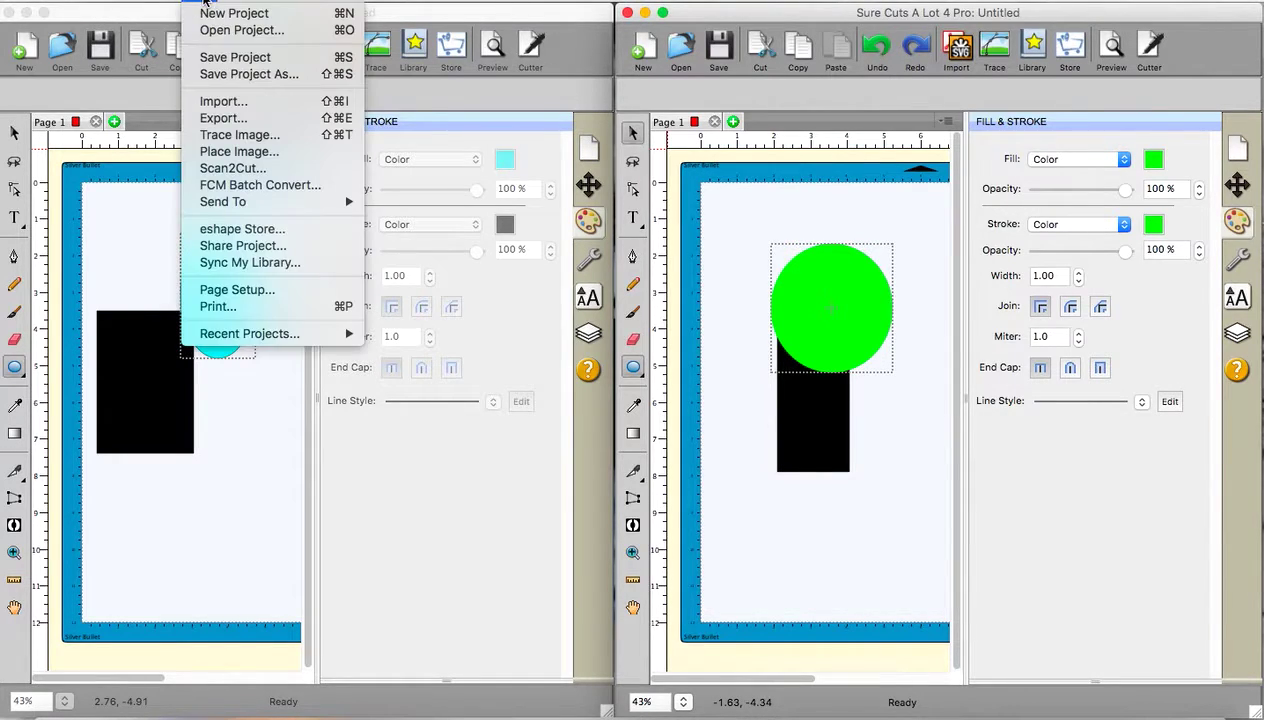
click(210, 117)
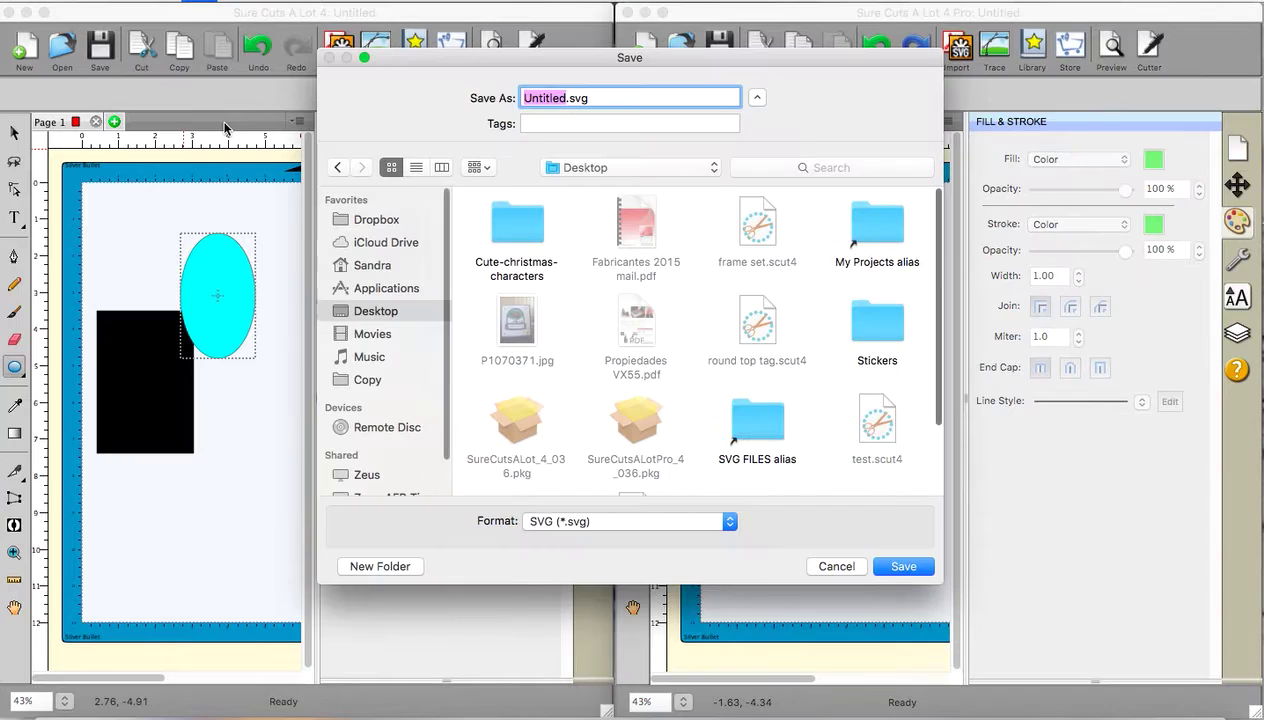
click(729, 521)
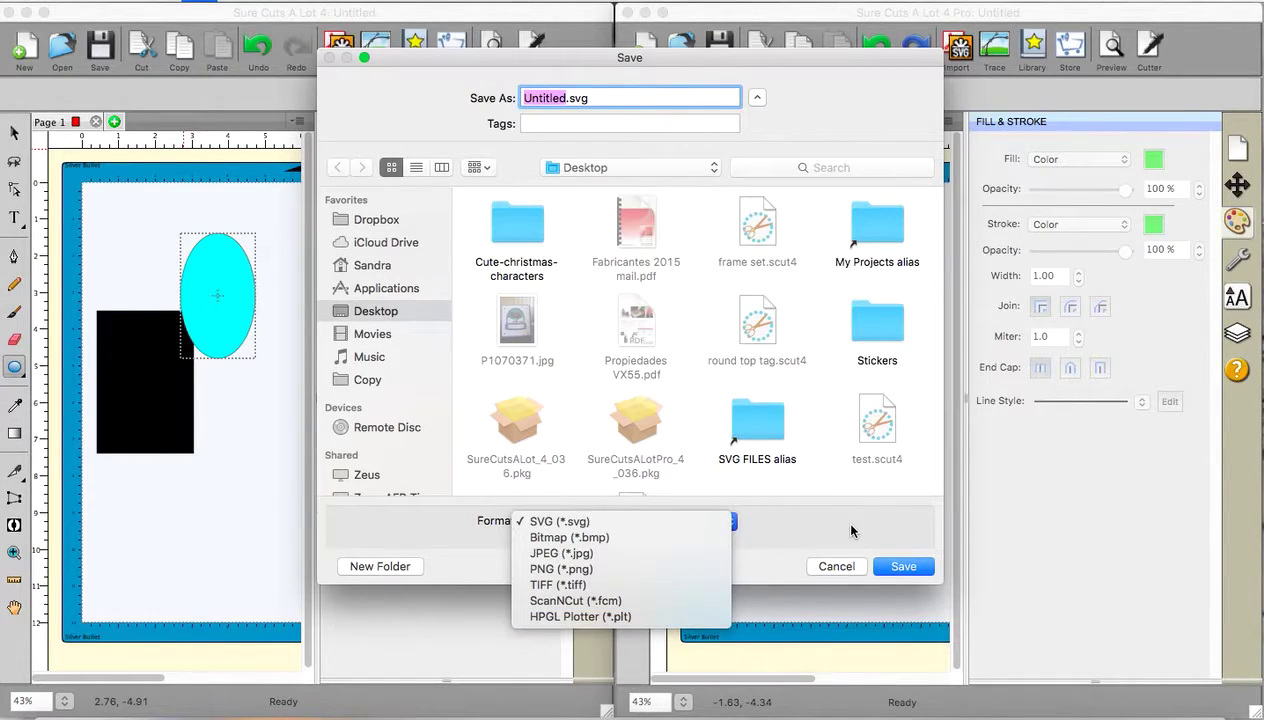
click(834, 573)
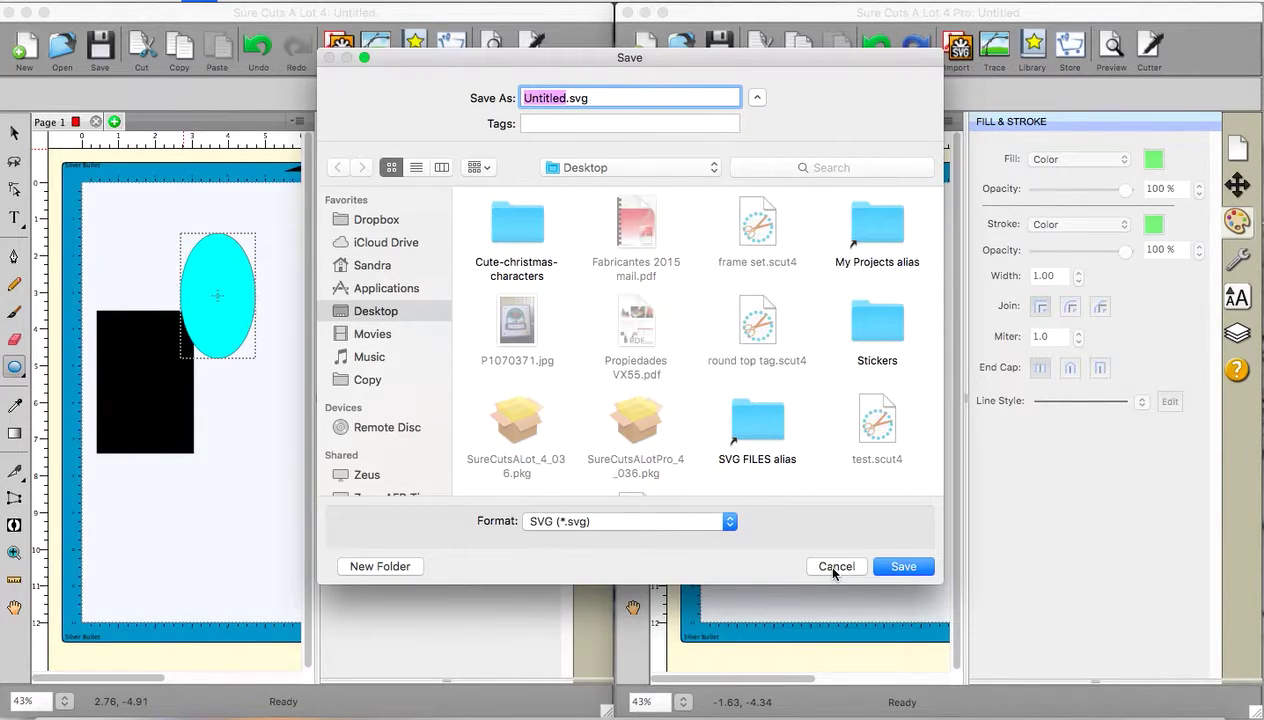
click(838, 567)
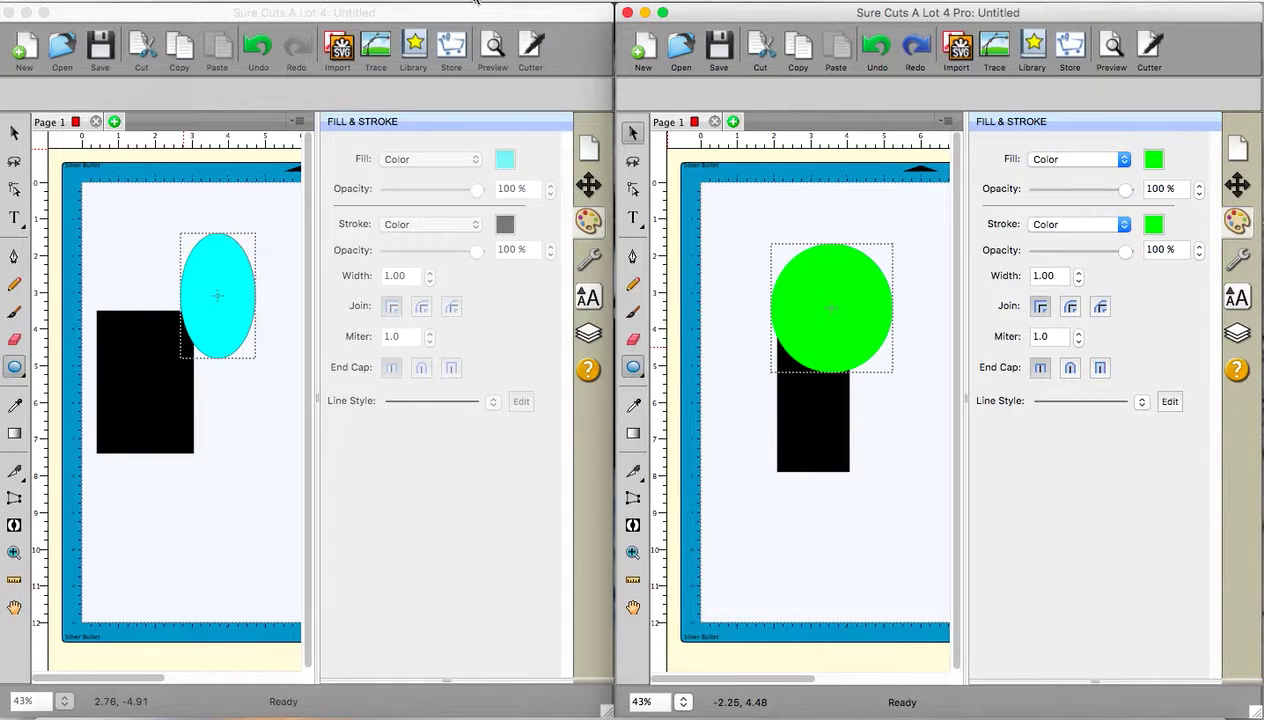
click(475, 2)
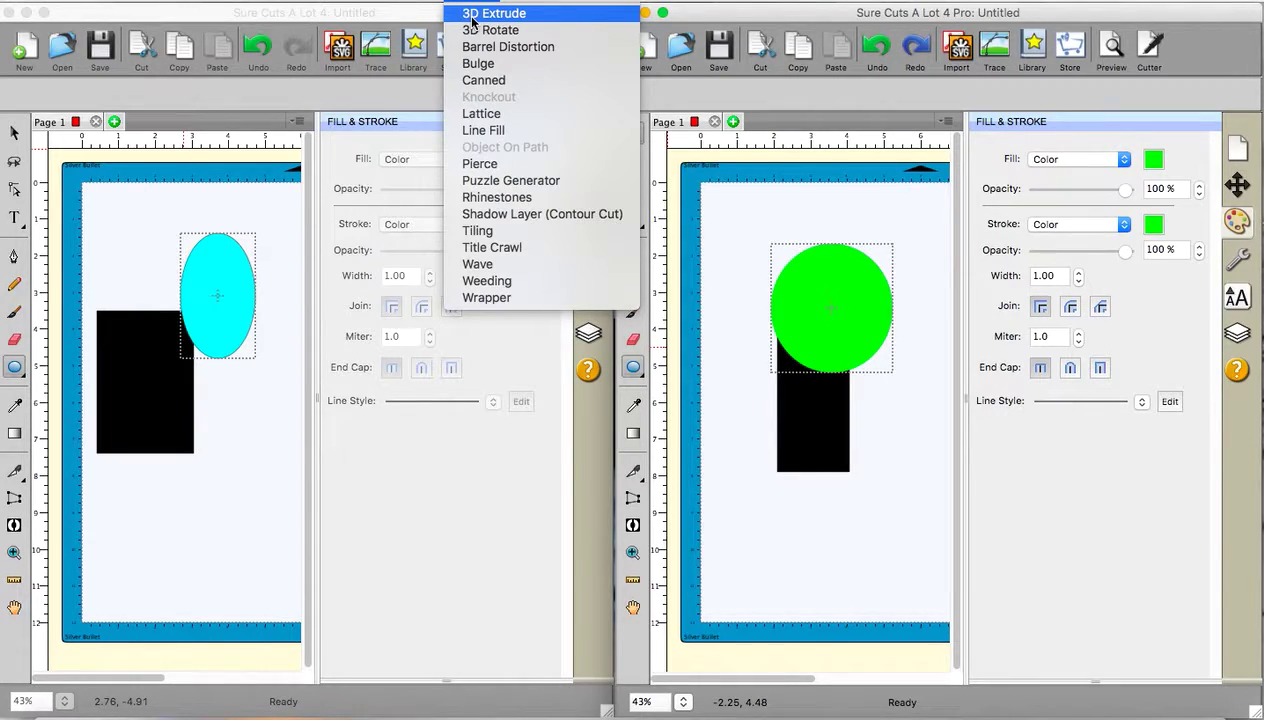
click(472, 20)
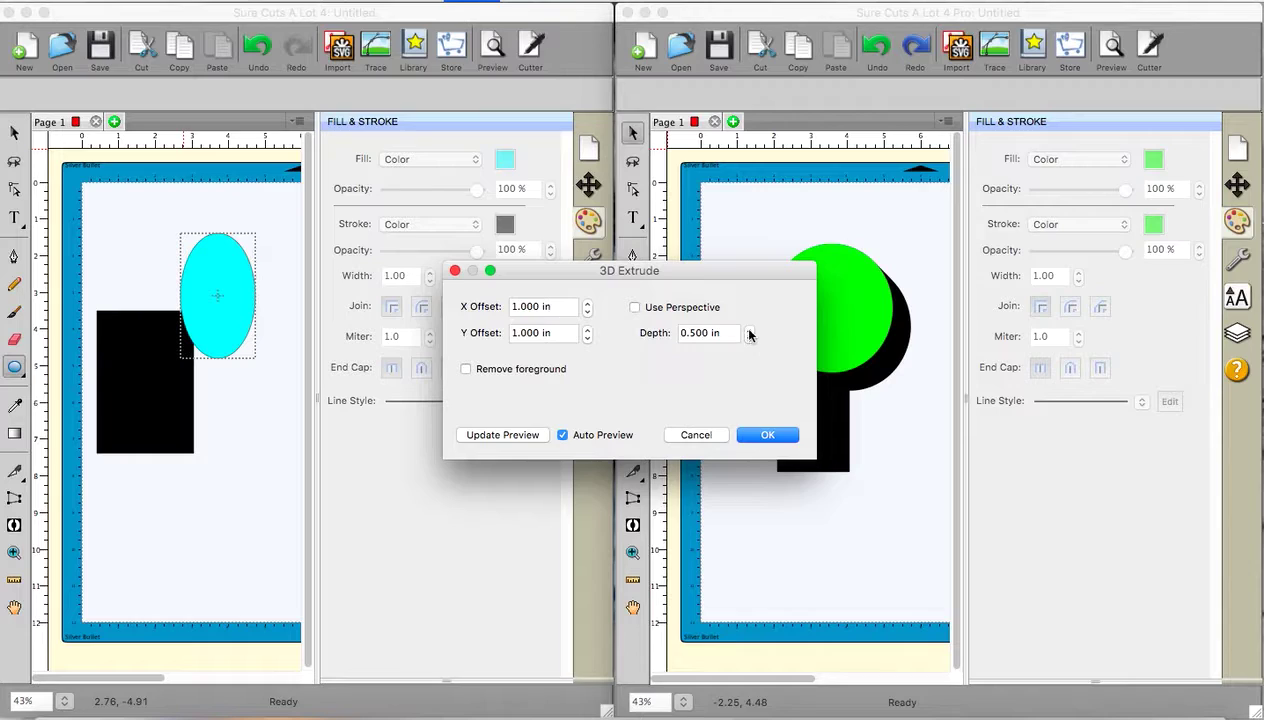
drag(750, 333, 750, 335)
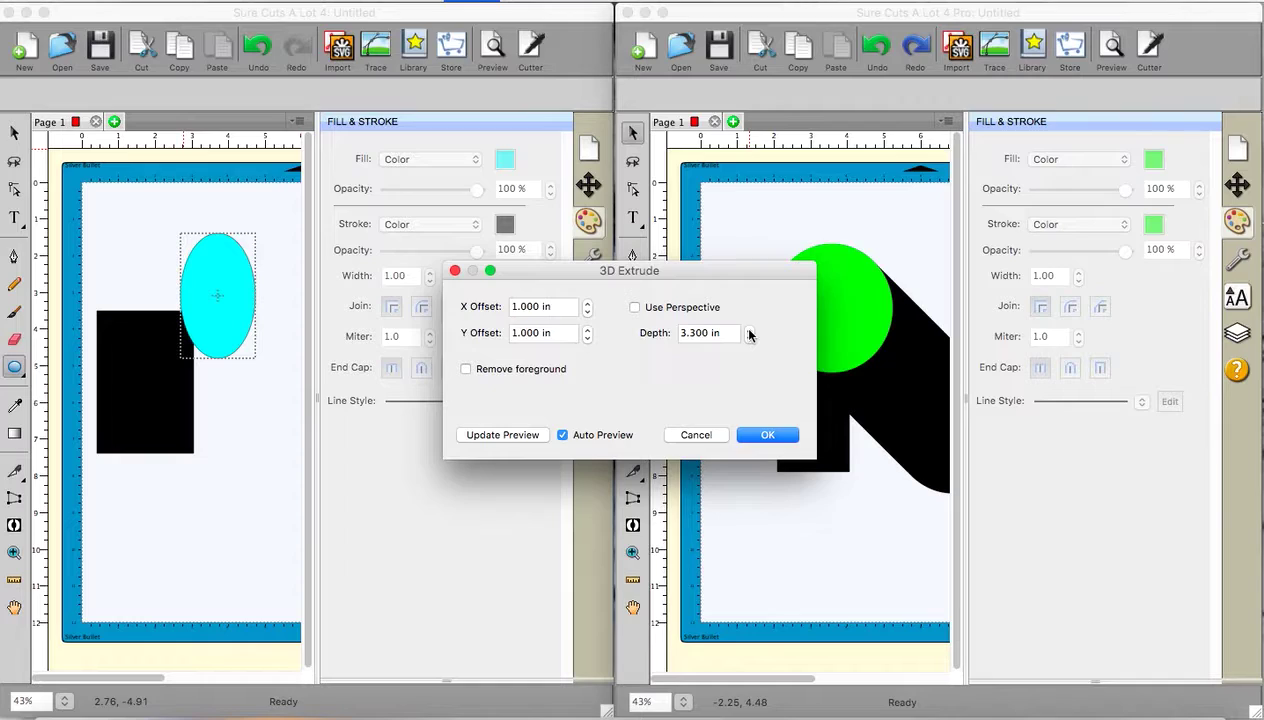
click(697, 435)
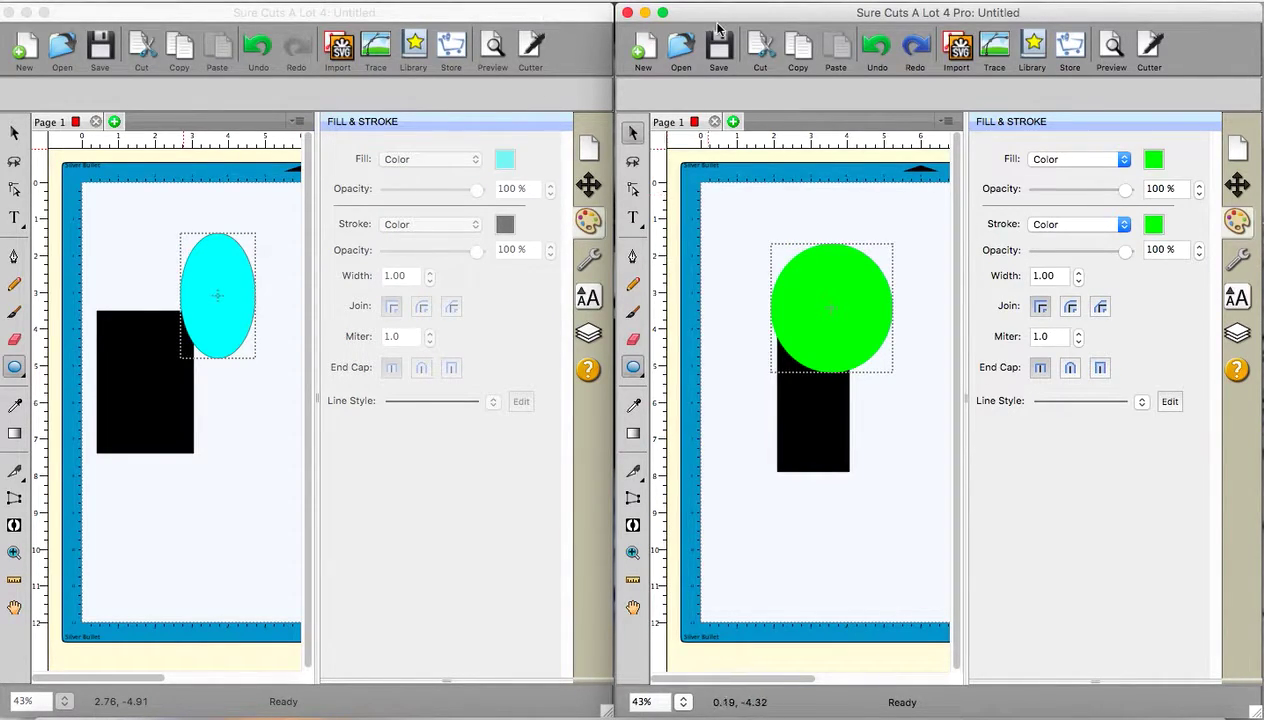
- Open Effects > Tiling, keep columns Evenly spaced, and raise the columns to 4
click(470, 1)
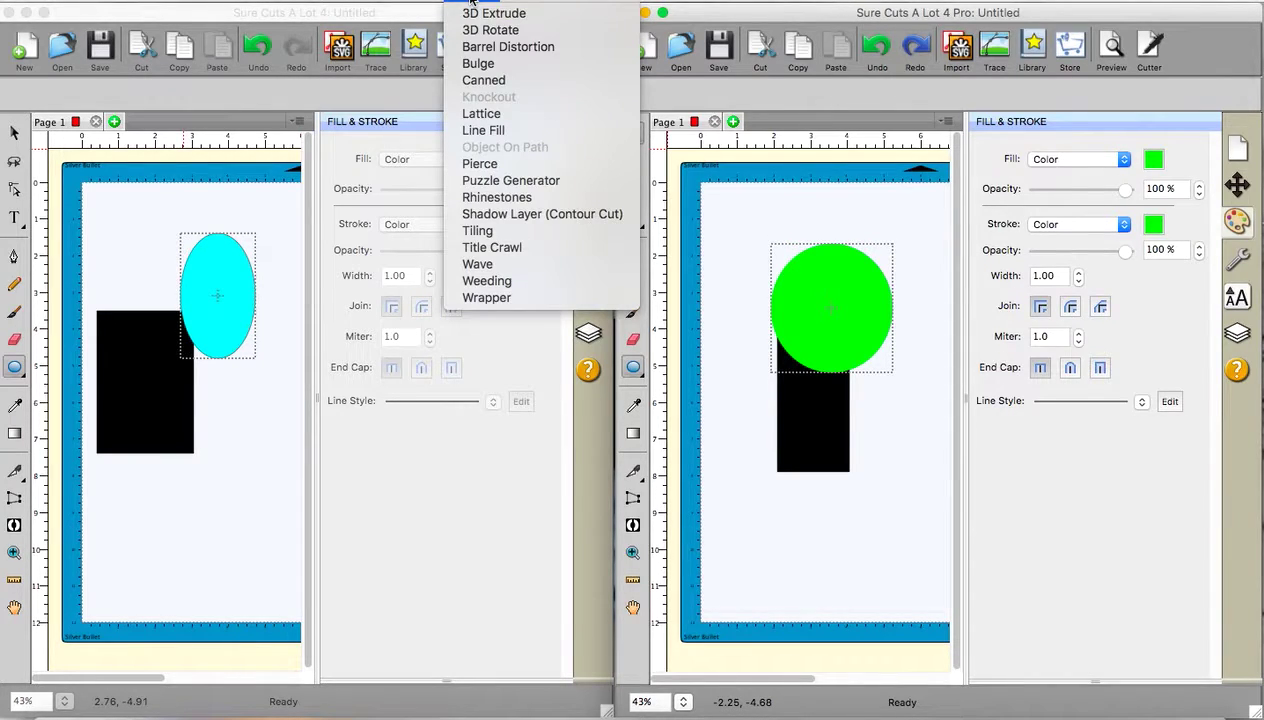
click(476, 232)
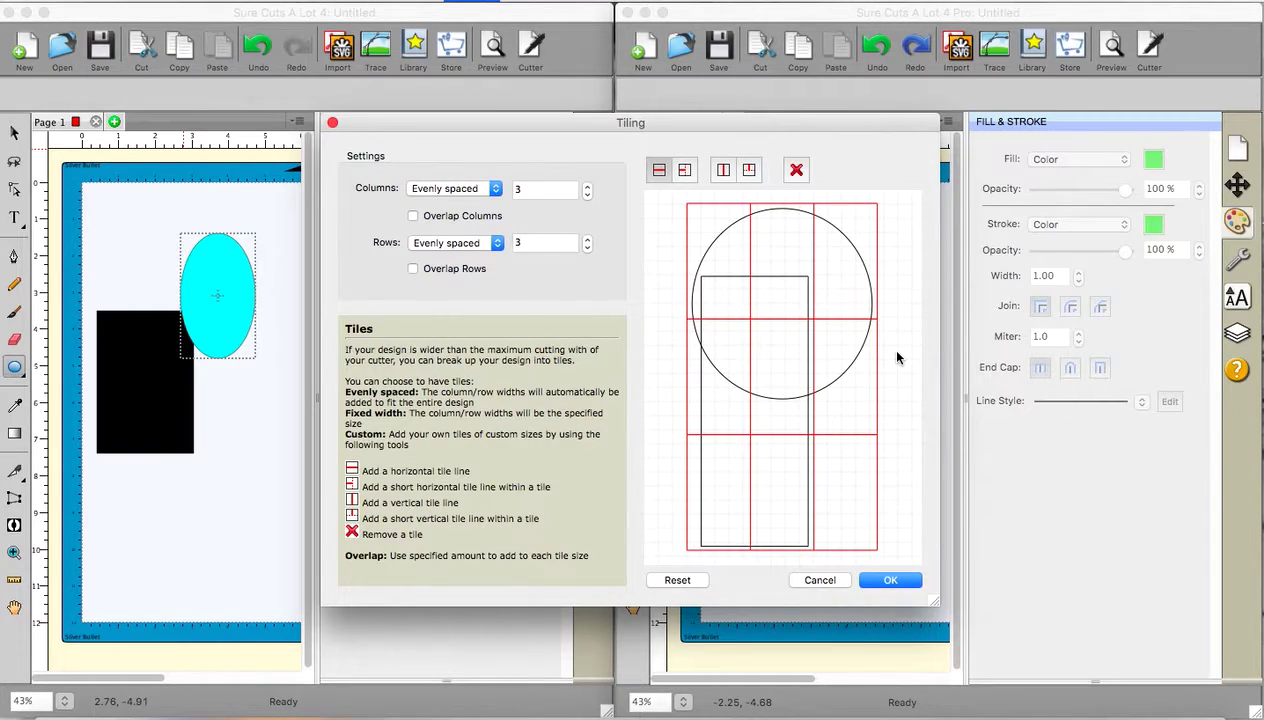
click(496, 190)
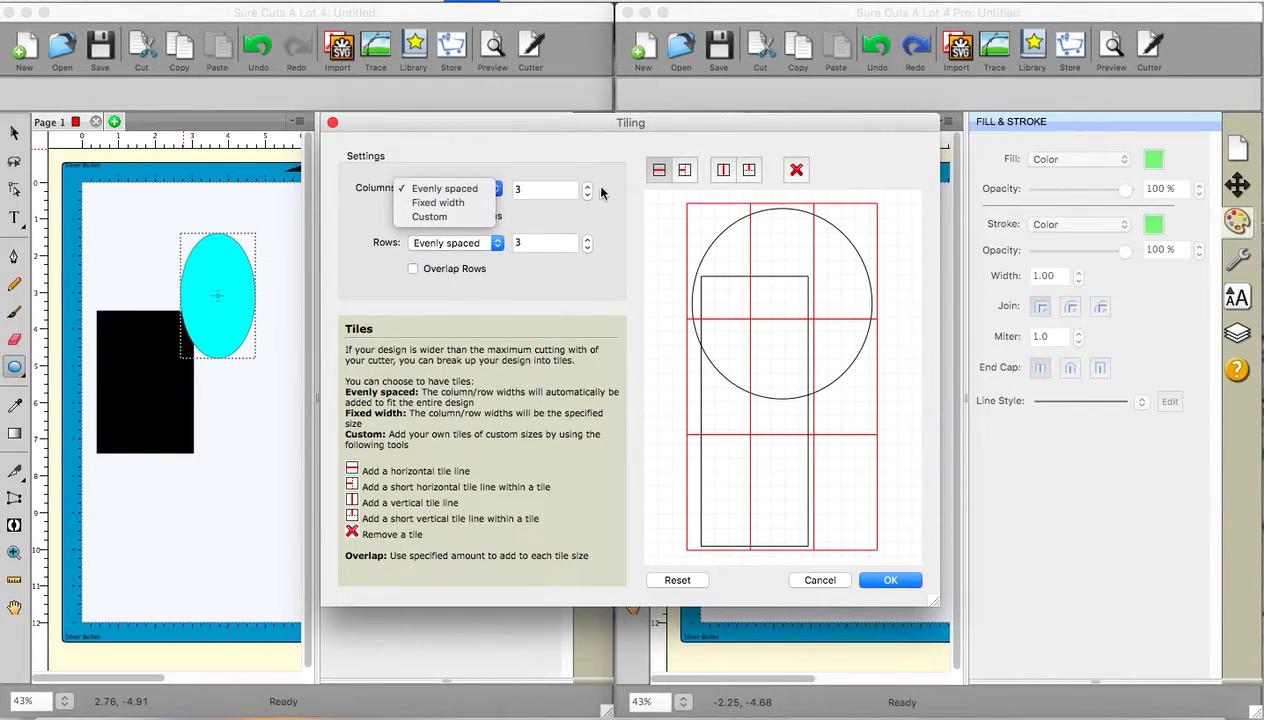
click(601, 192)
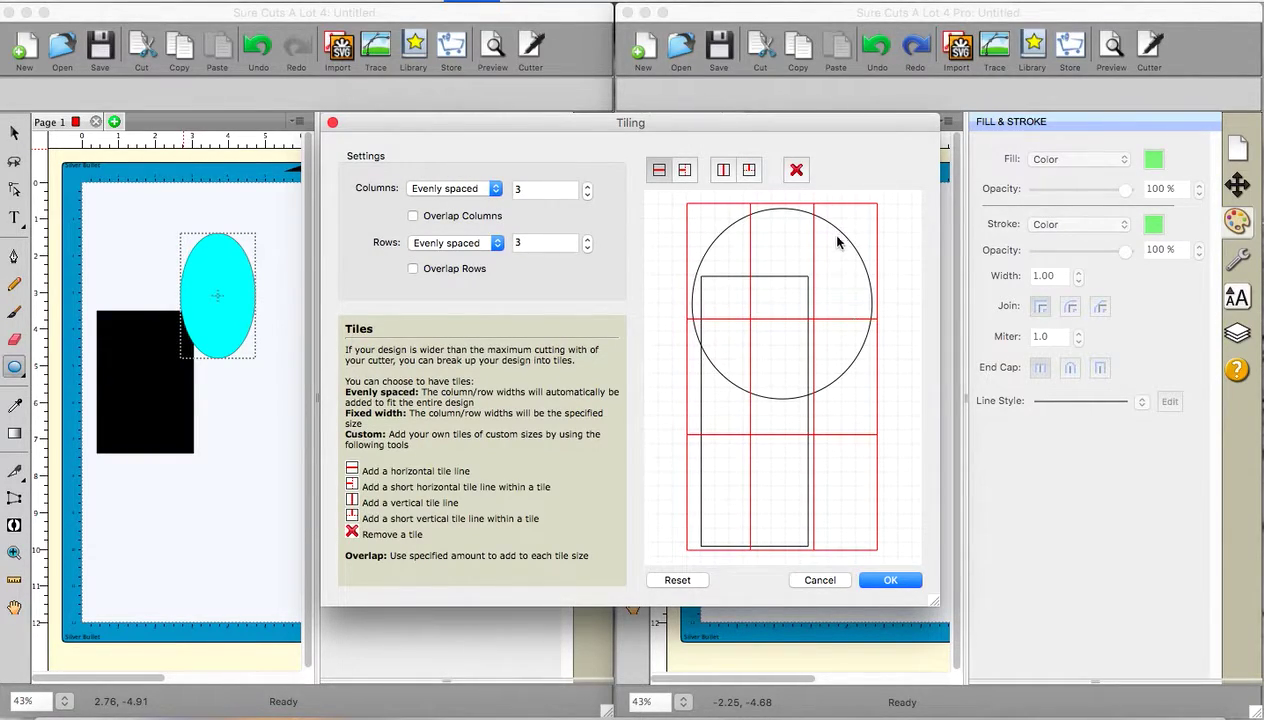
click(587, 186)
- Lower the tiling to 2 columns and 2 rows for a four-tile grid
click(588, 196)
click(588, 197)
click(588, 248)
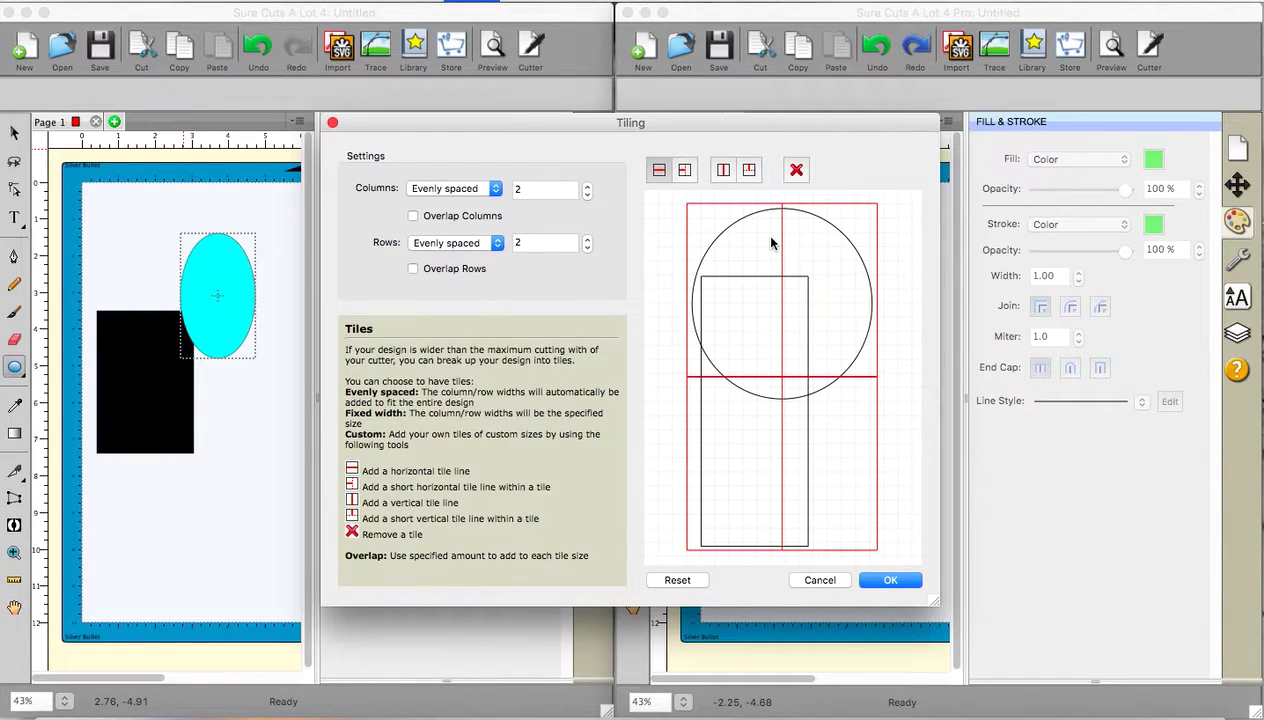
- Enable Overlap Rows at 0.100 in, then close the Tiling dialog without applying
click(412, 272)
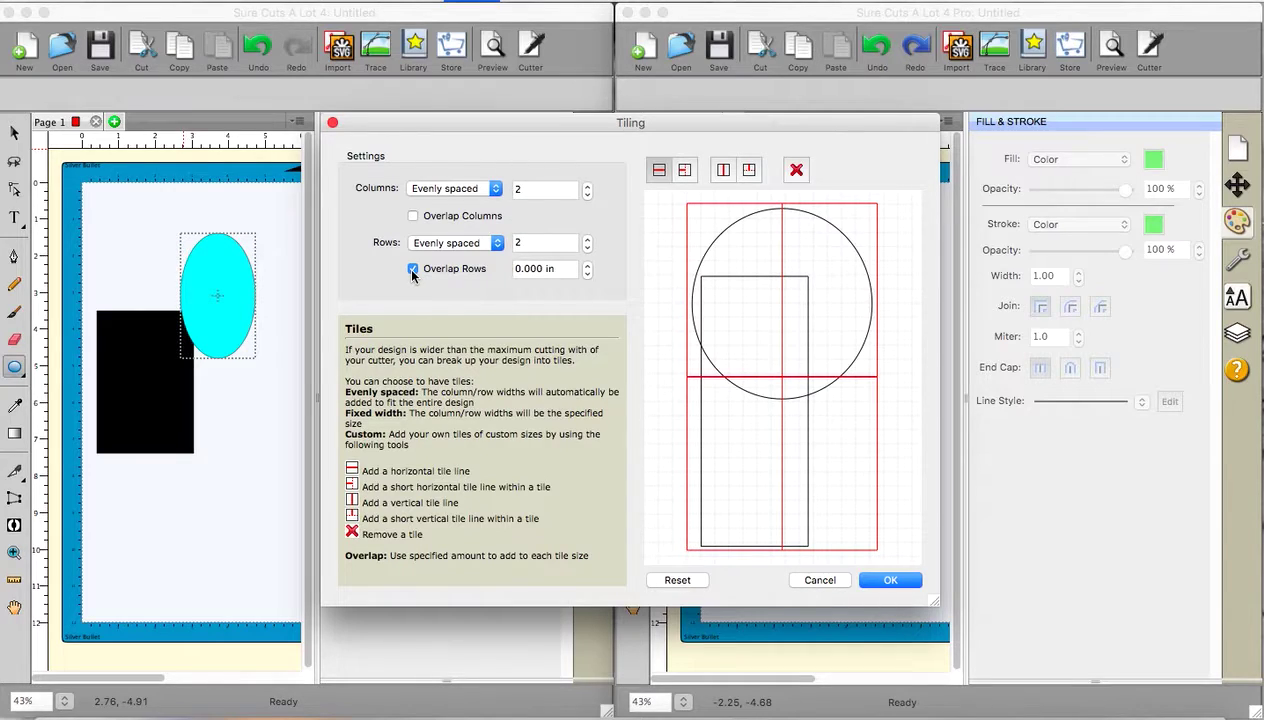
click(587, 267)
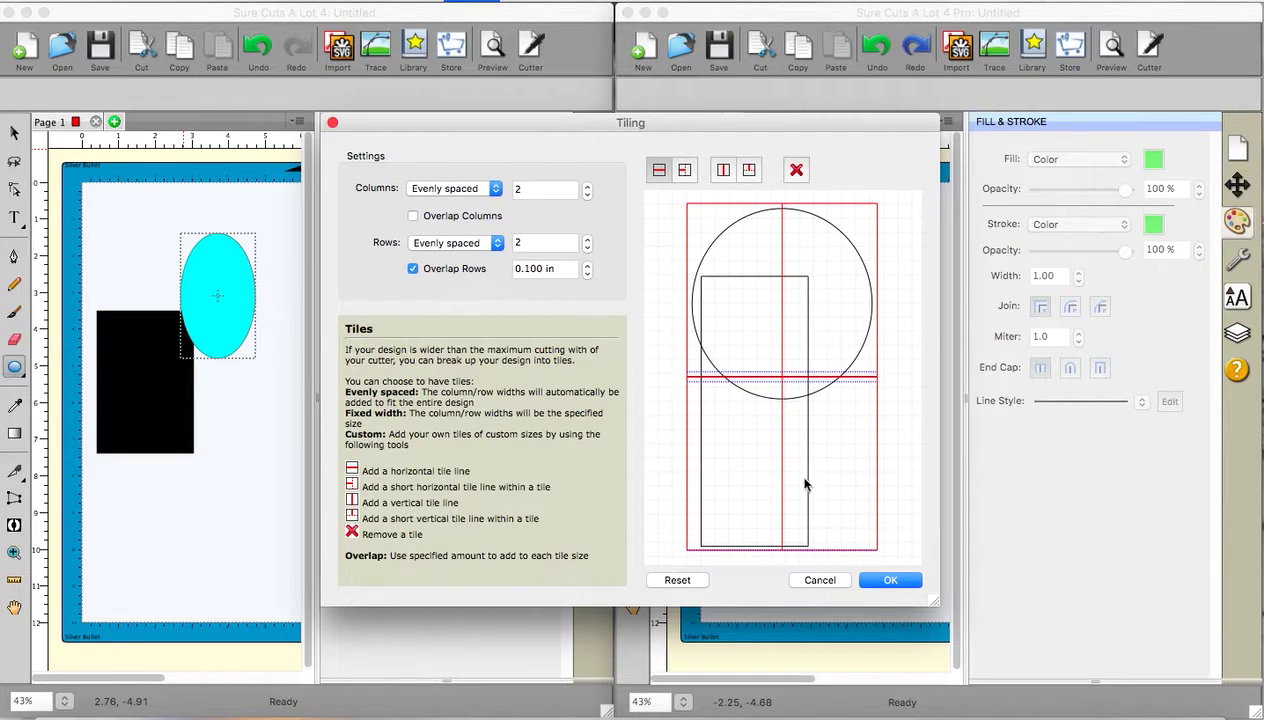
click(820, 581)
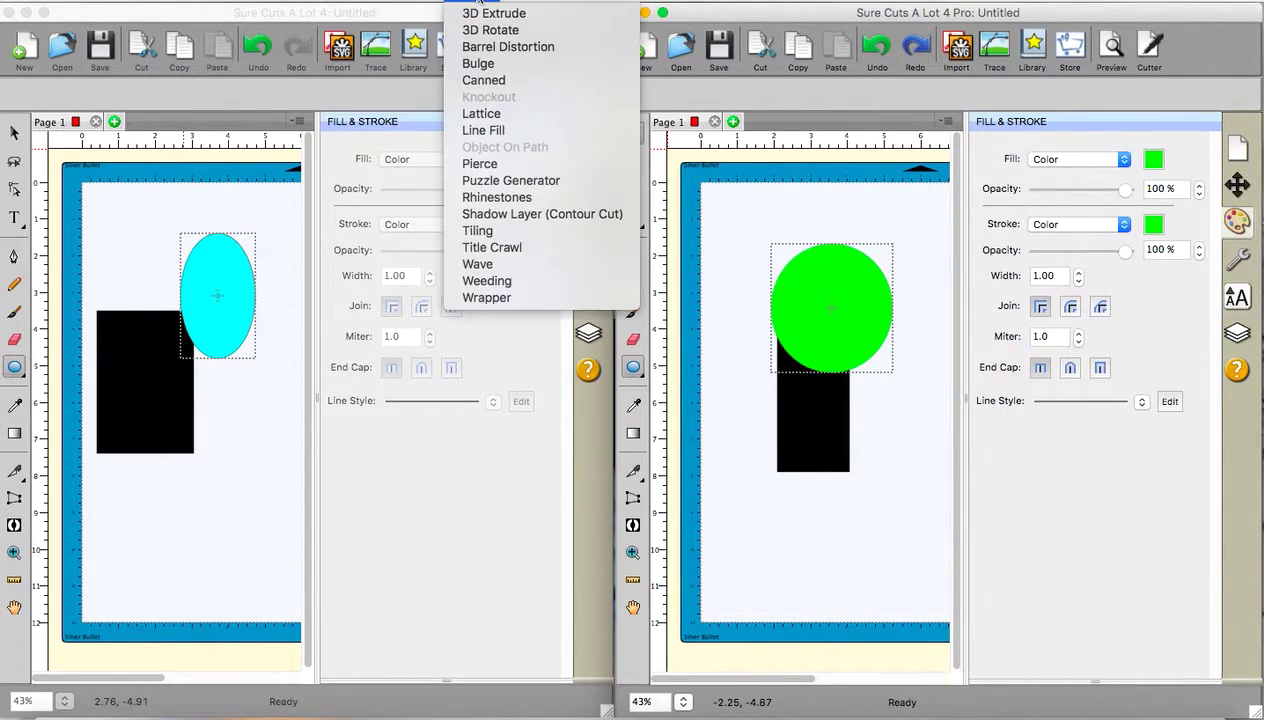
- Open the Weeding settings and add three full-width horizontal weeding lines across the circle
click(496, 283)
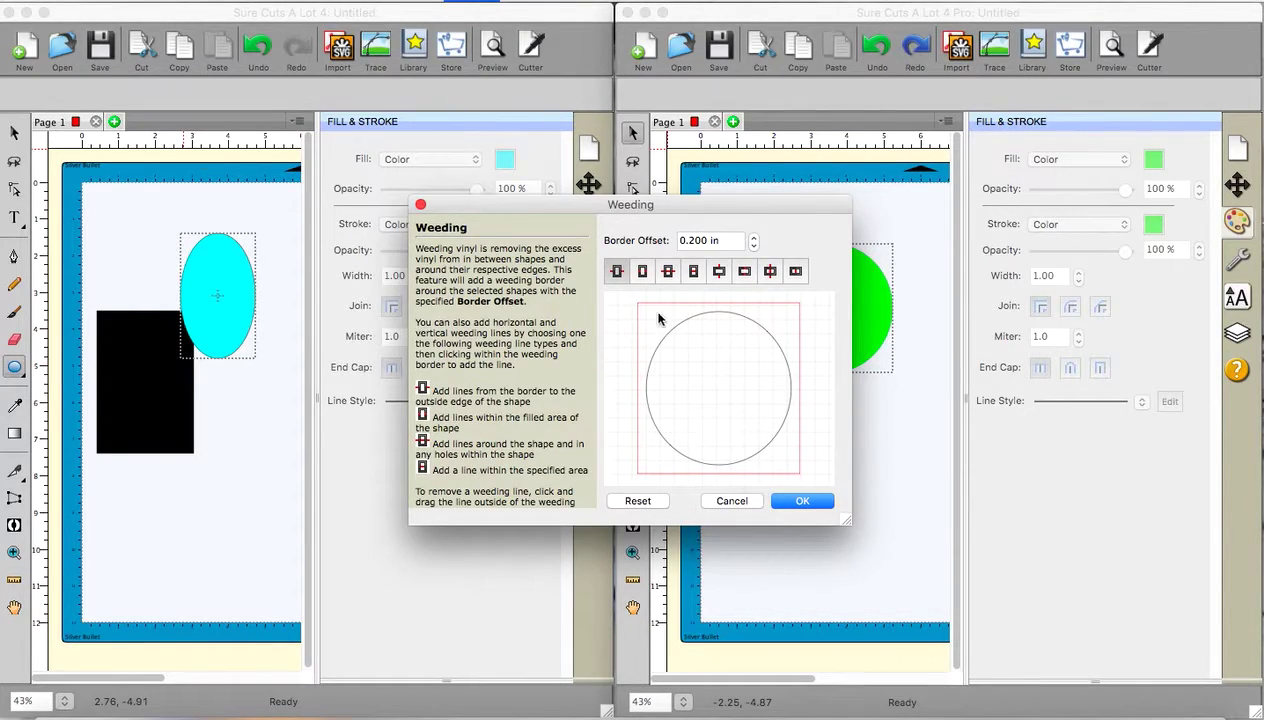
click(667, 272)
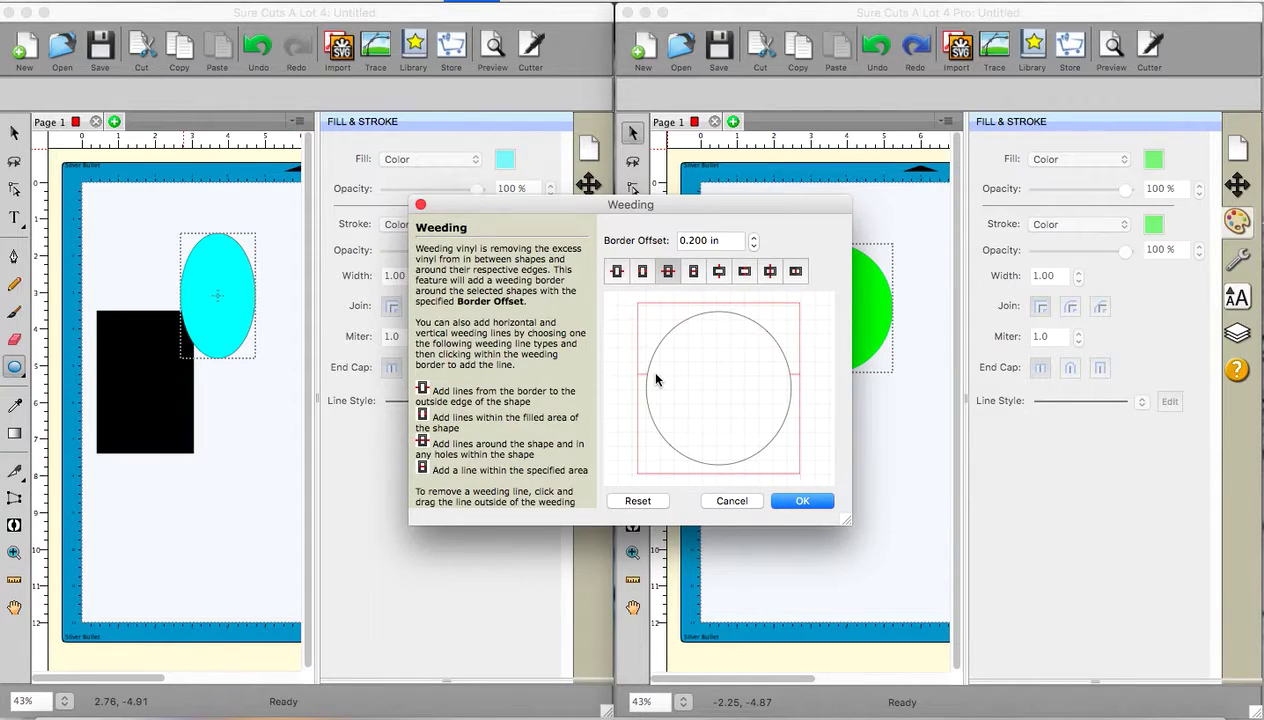
click(694, 272)
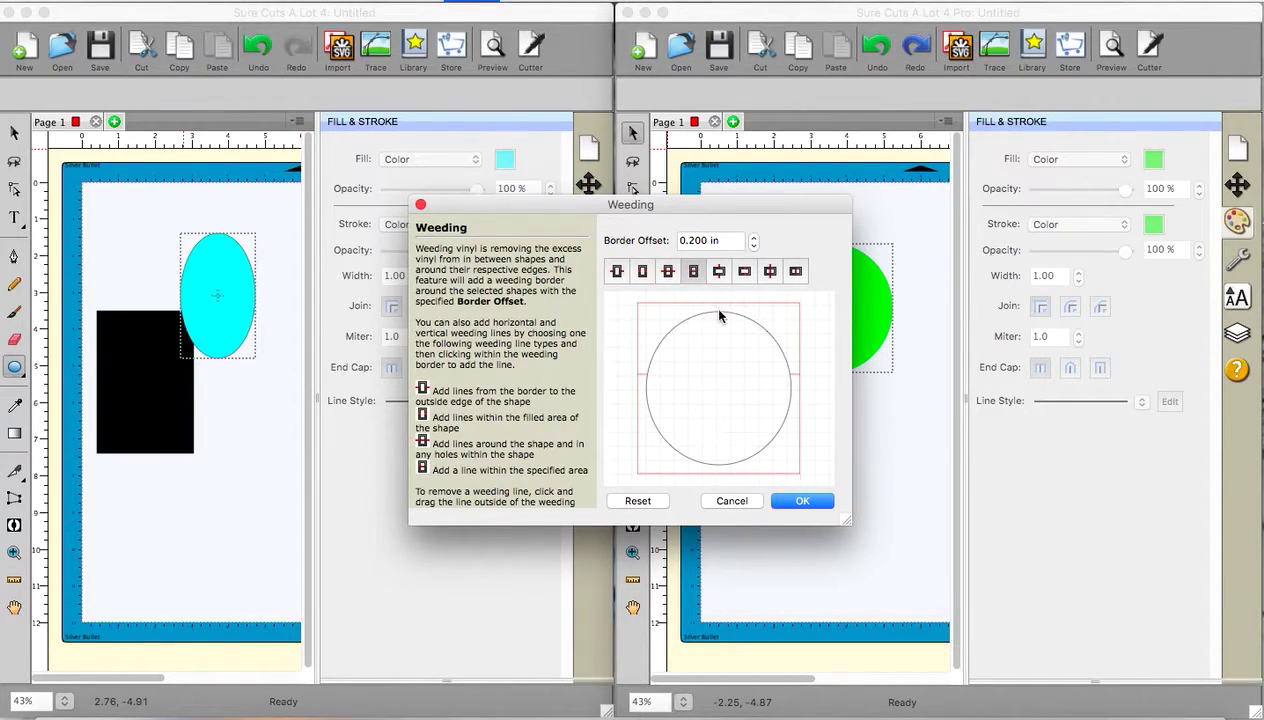
click(719, 311)
click(716, 344)
click(712, 407)
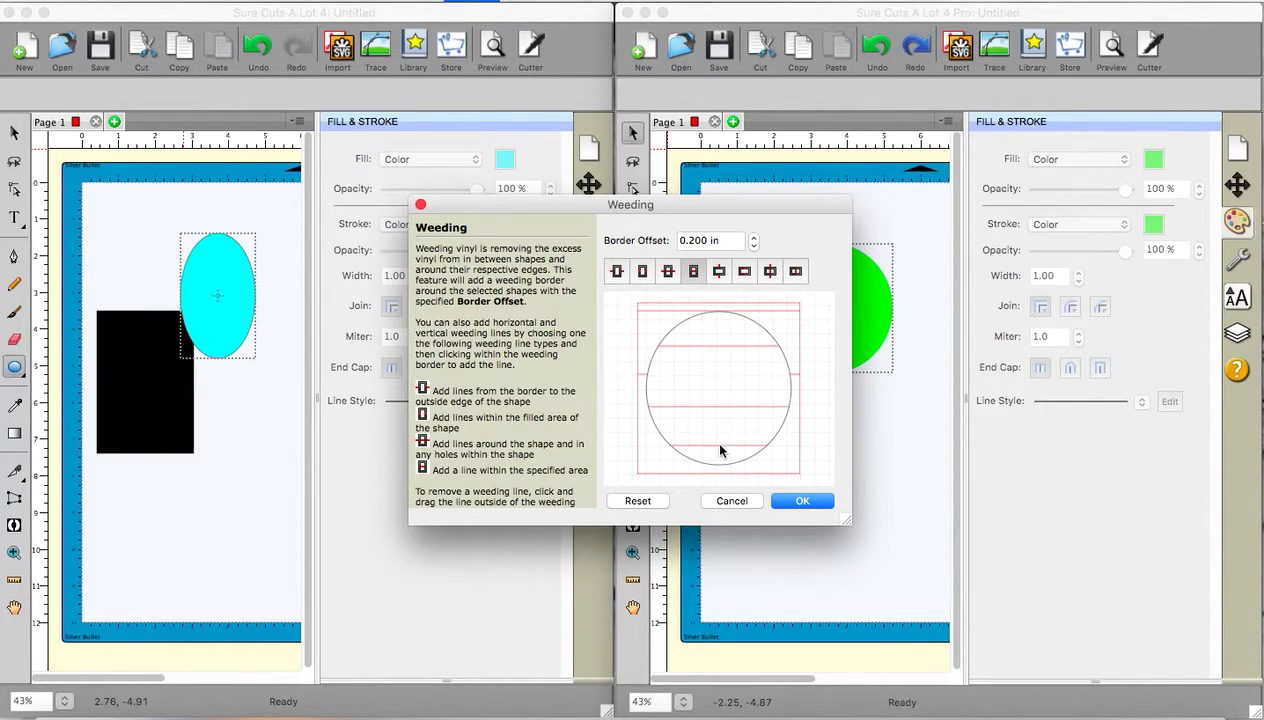
- Switch to vertical weeding lines and add two across the circle
click(770, 272)
click(777, 342)
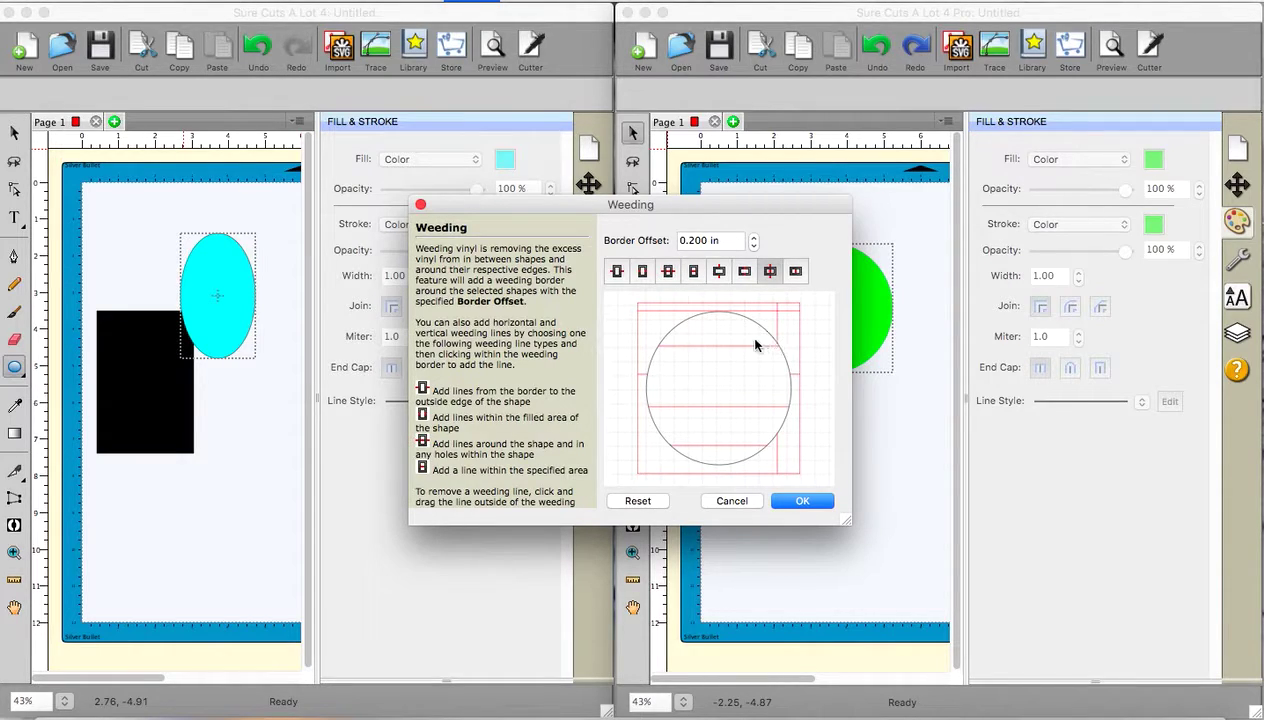
click(748, 344)
- Add another vertical weeding line on the circle's left side
click(650, 330)
- Discard the Pro weeding, then review and close Sure Cuts A Lot 4's Silver Bullet Professional cut settings
click(731, 501)
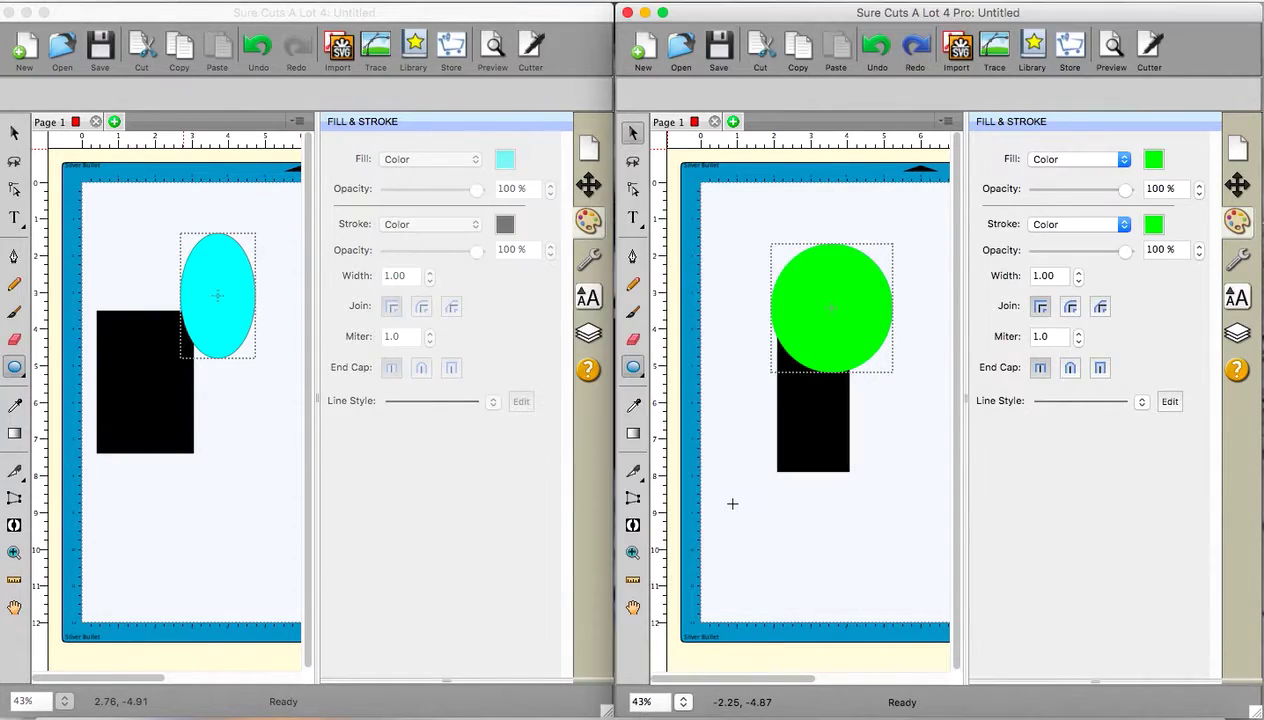
click(578, 56)
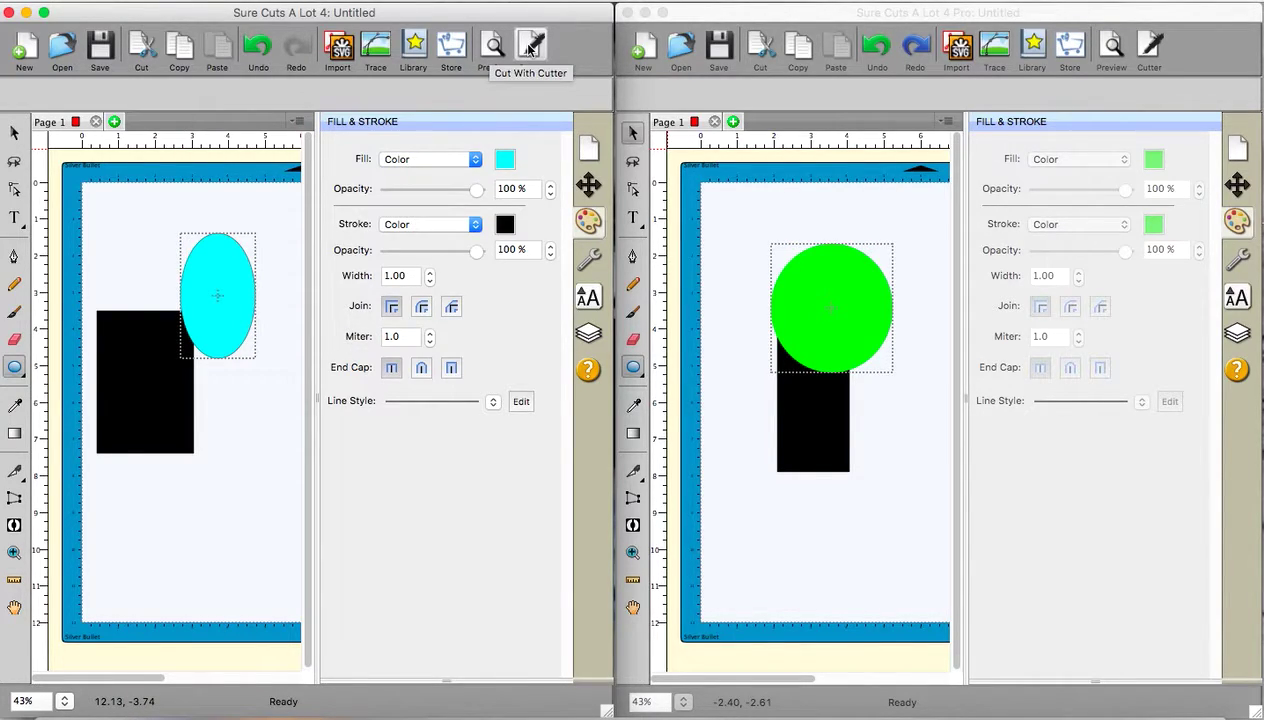
click(530, 48)
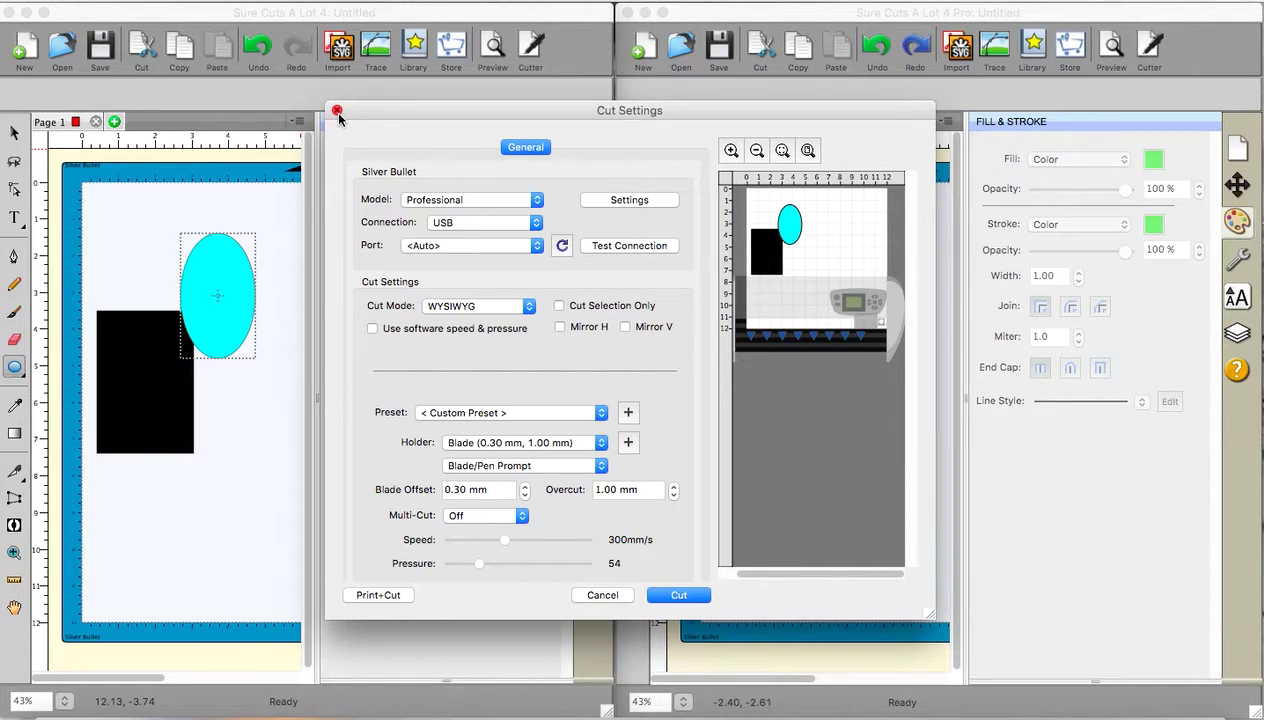
click(338, 112)
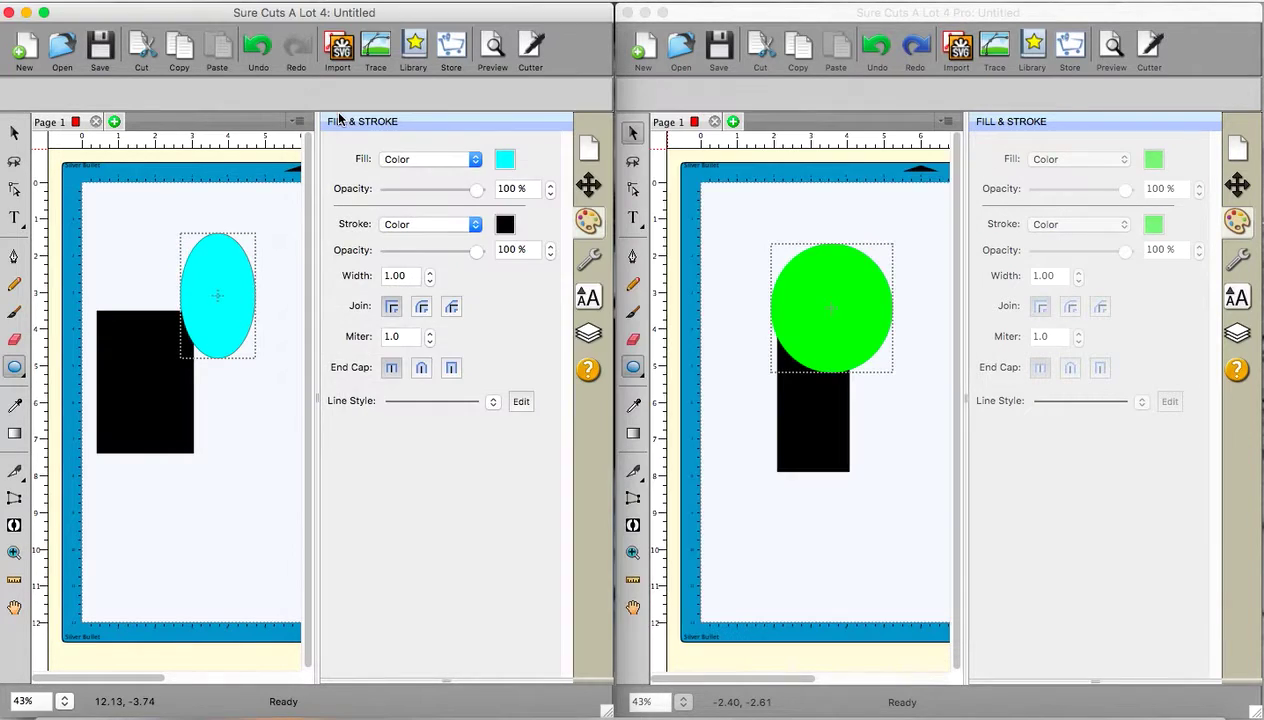
- Open Pro's Cut Settings on the Cut by Color tab listing the black and green layers
click(907, 14)
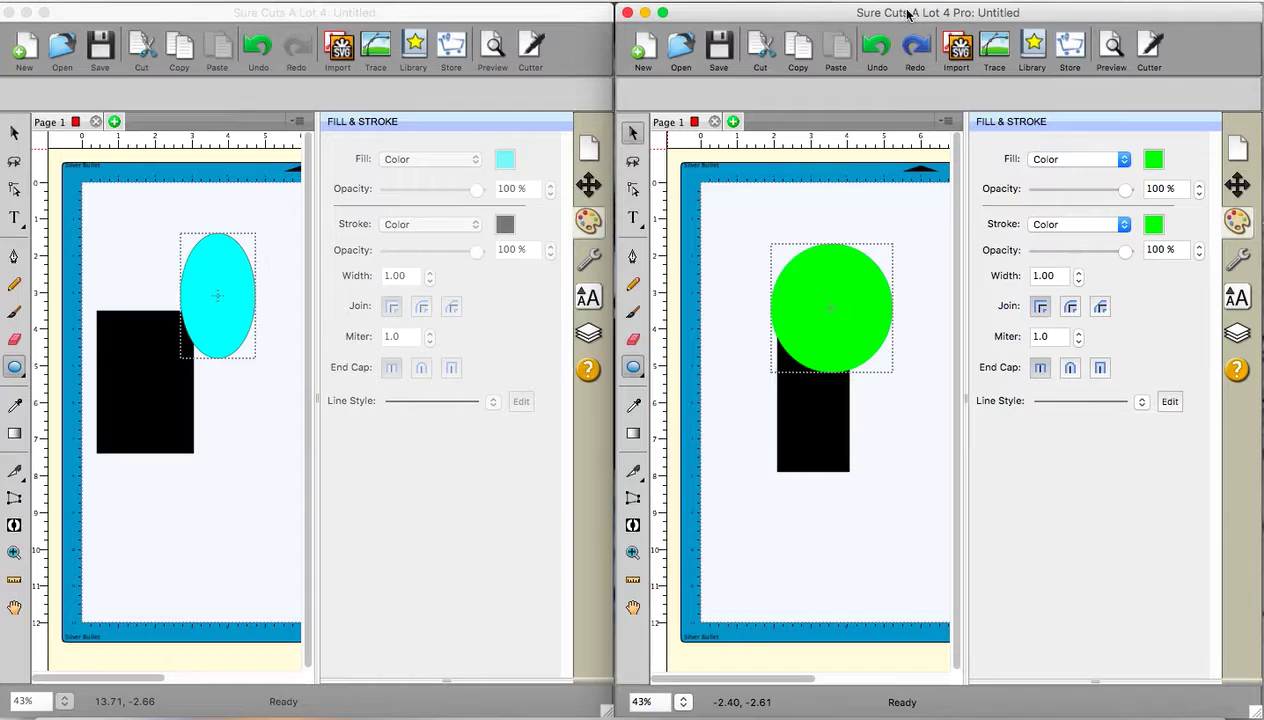
click(1150, 50)
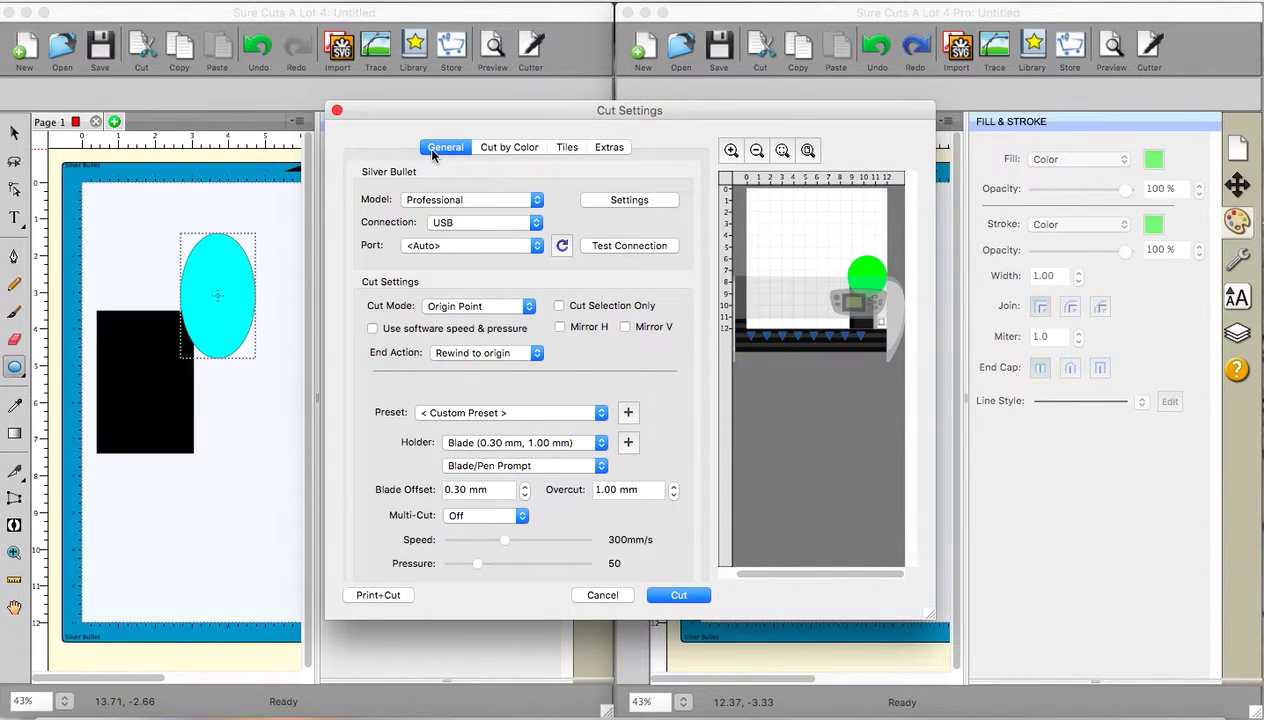
click(511, 149)
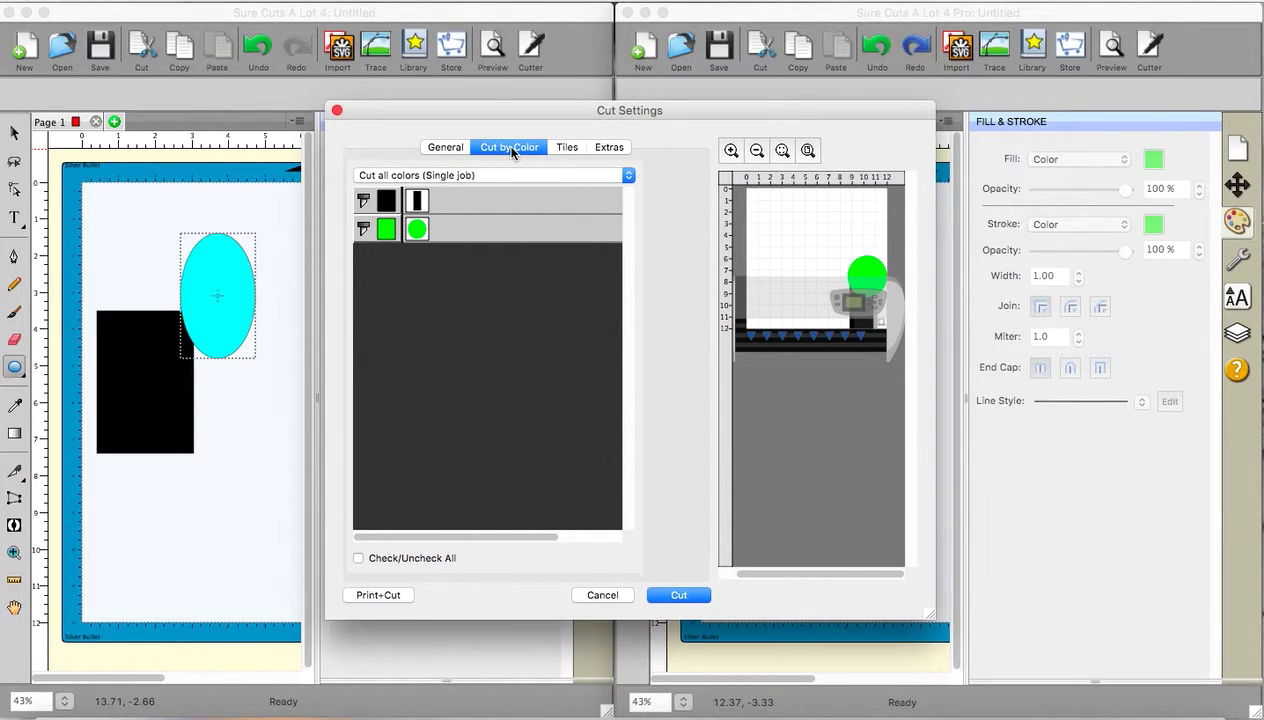
click(363, 230)
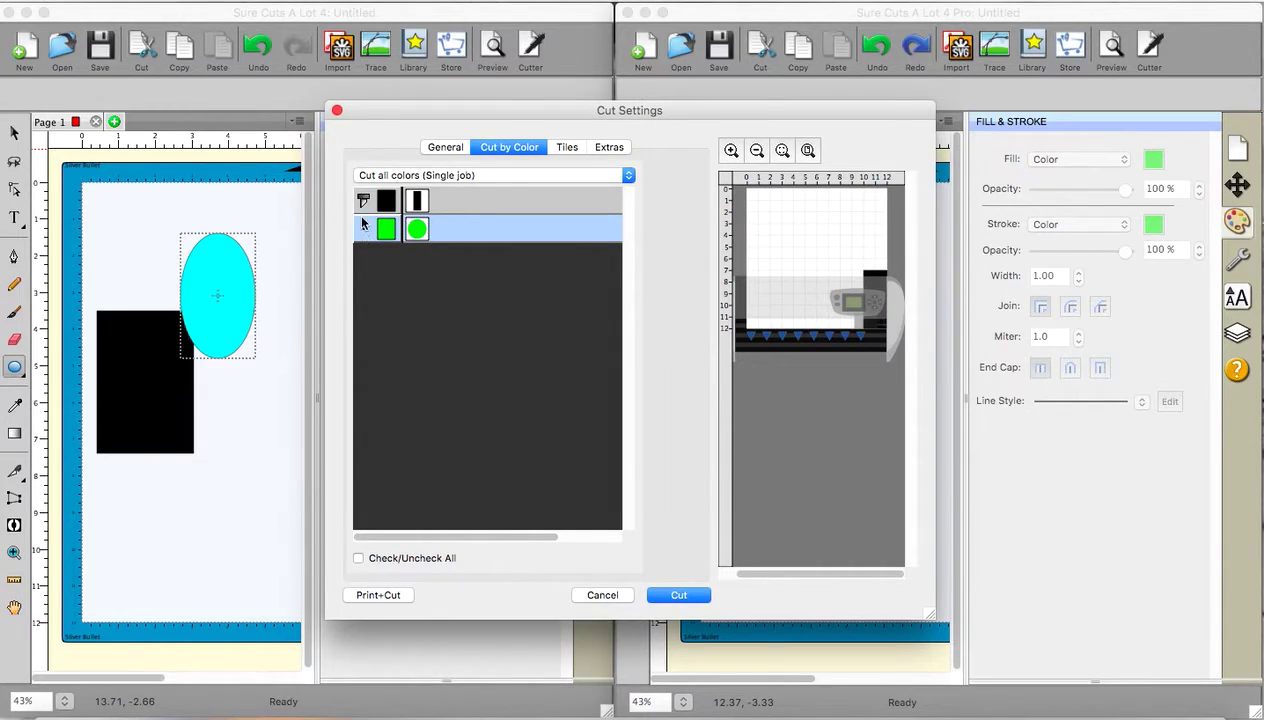
click(363, 200)
click(363, 207)
click(363, 207)
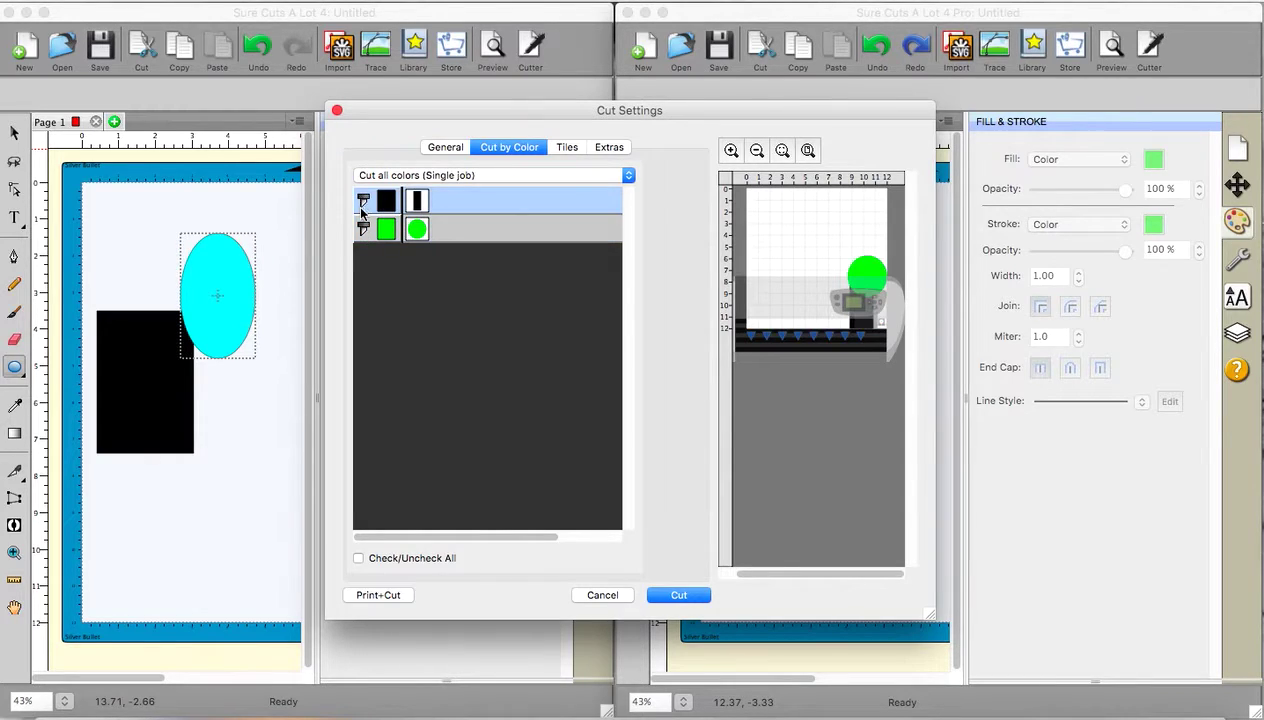
click(365, 231)
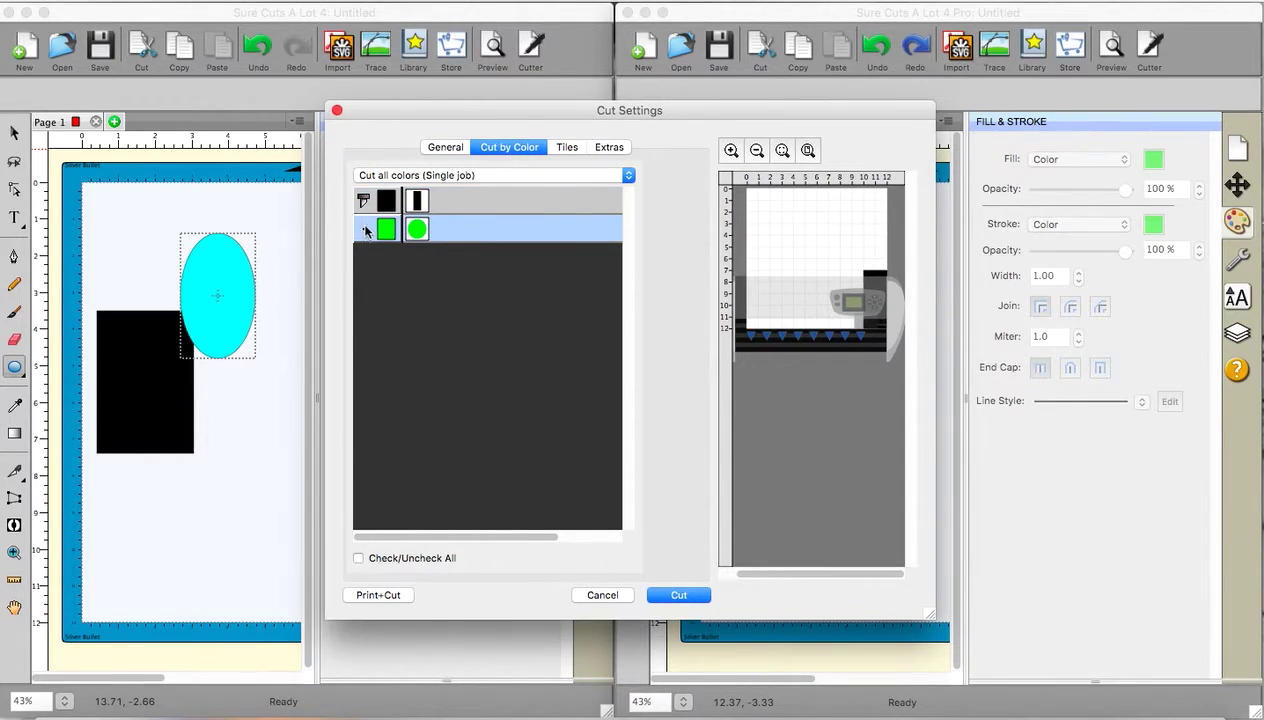
click(364, 230)
click(362, 203)
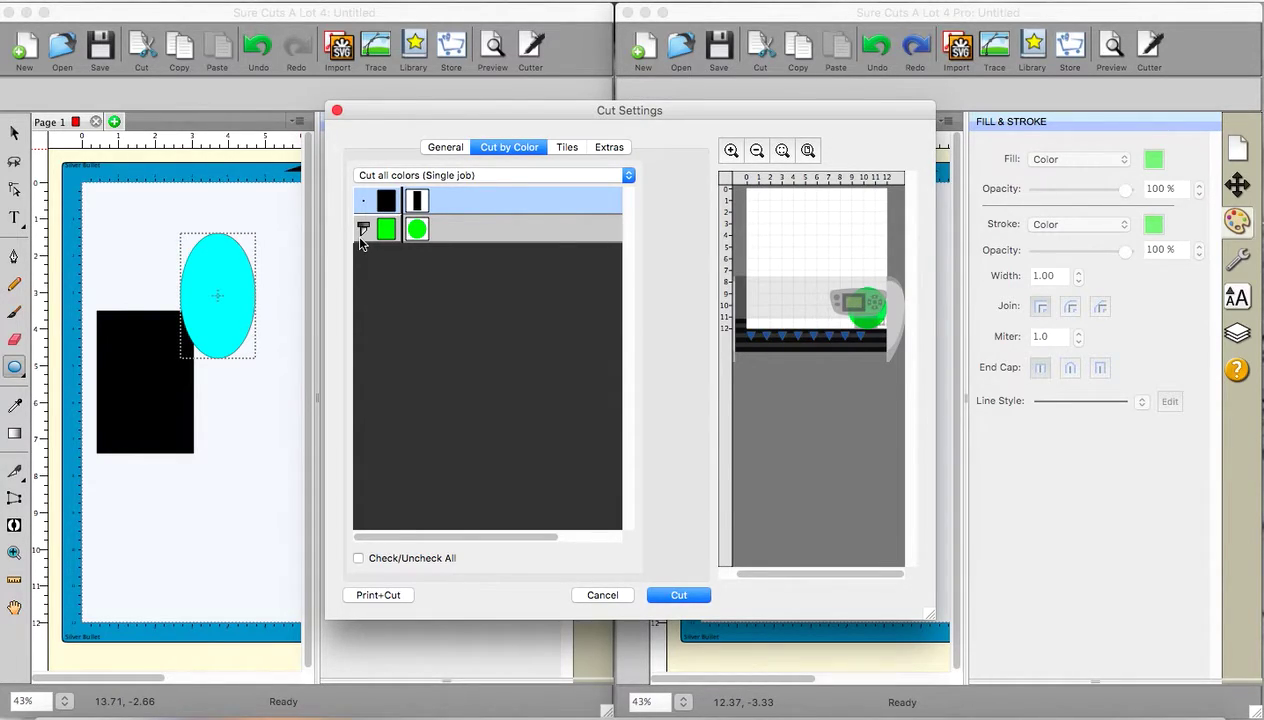
click(361, 199)
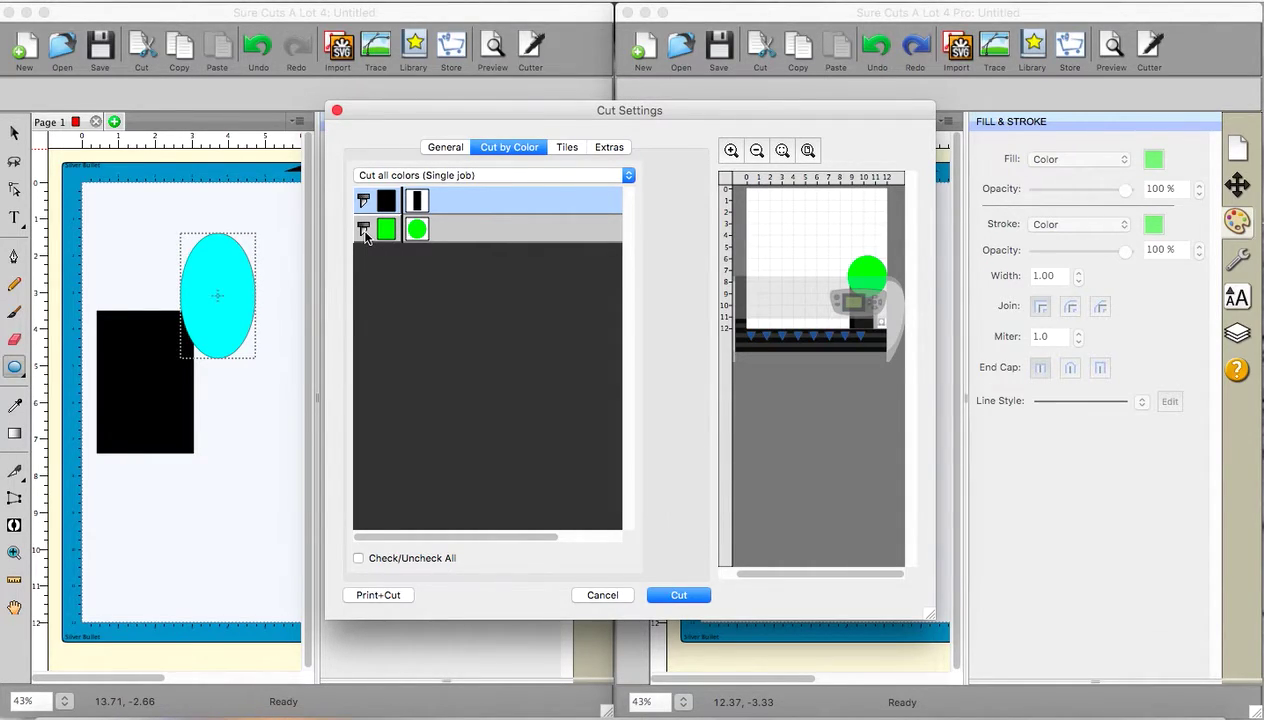
- Set colour cutting to 'Cut each color separately (Separate jobs)' and bring up the Tiles options
click(628, 177)
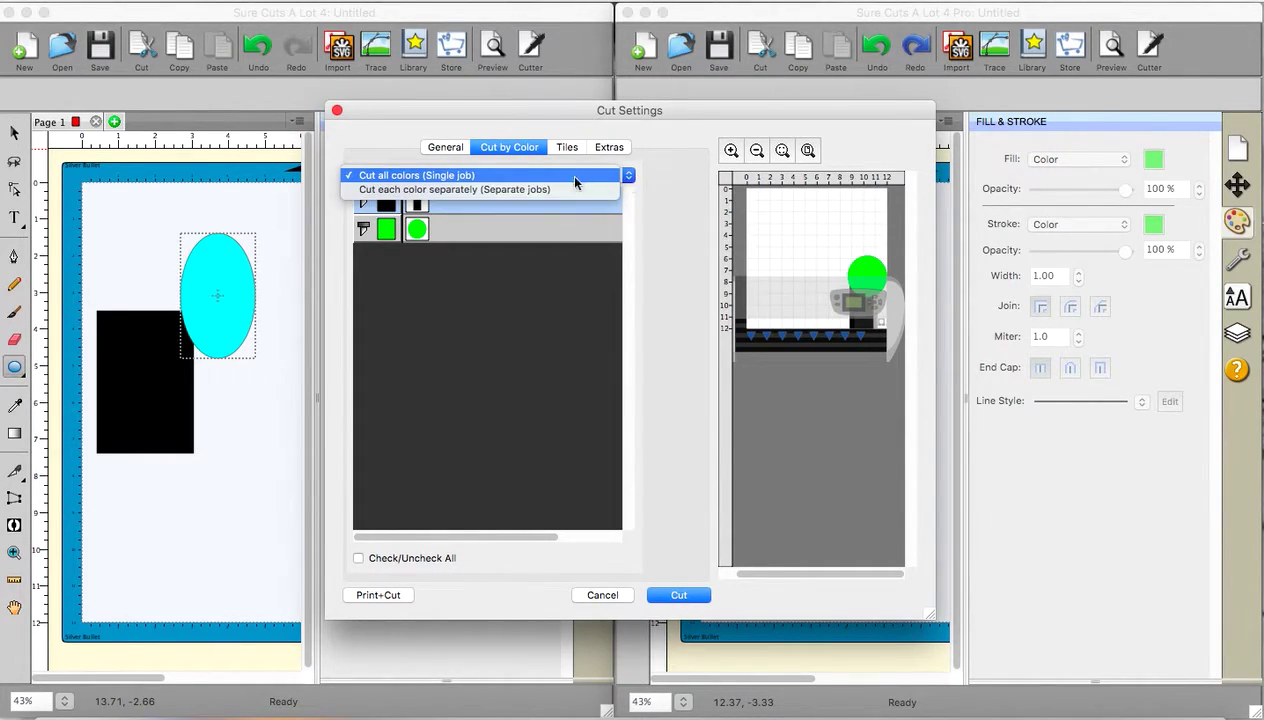
click(517, 191)
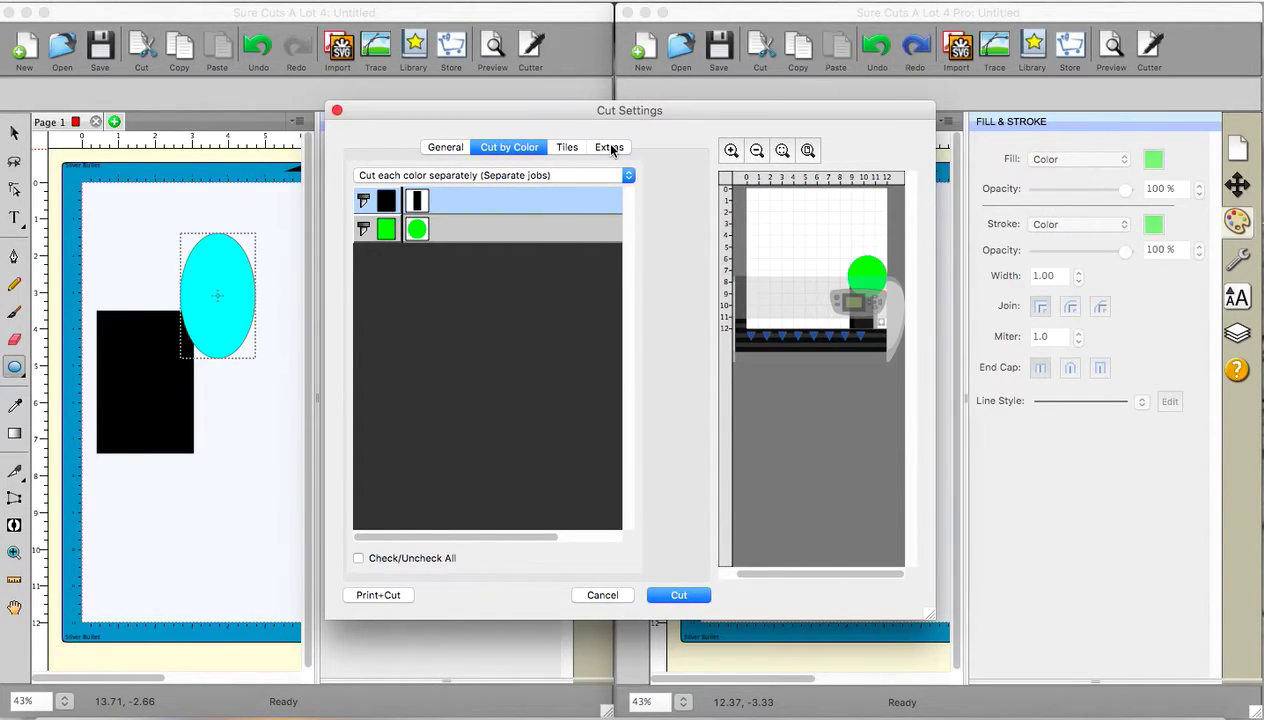
click(573, 148)
- Enable Cut Tiles at 1.17 x 2.12 inches, excluding then re-including the first two tiles
click(359, 169)
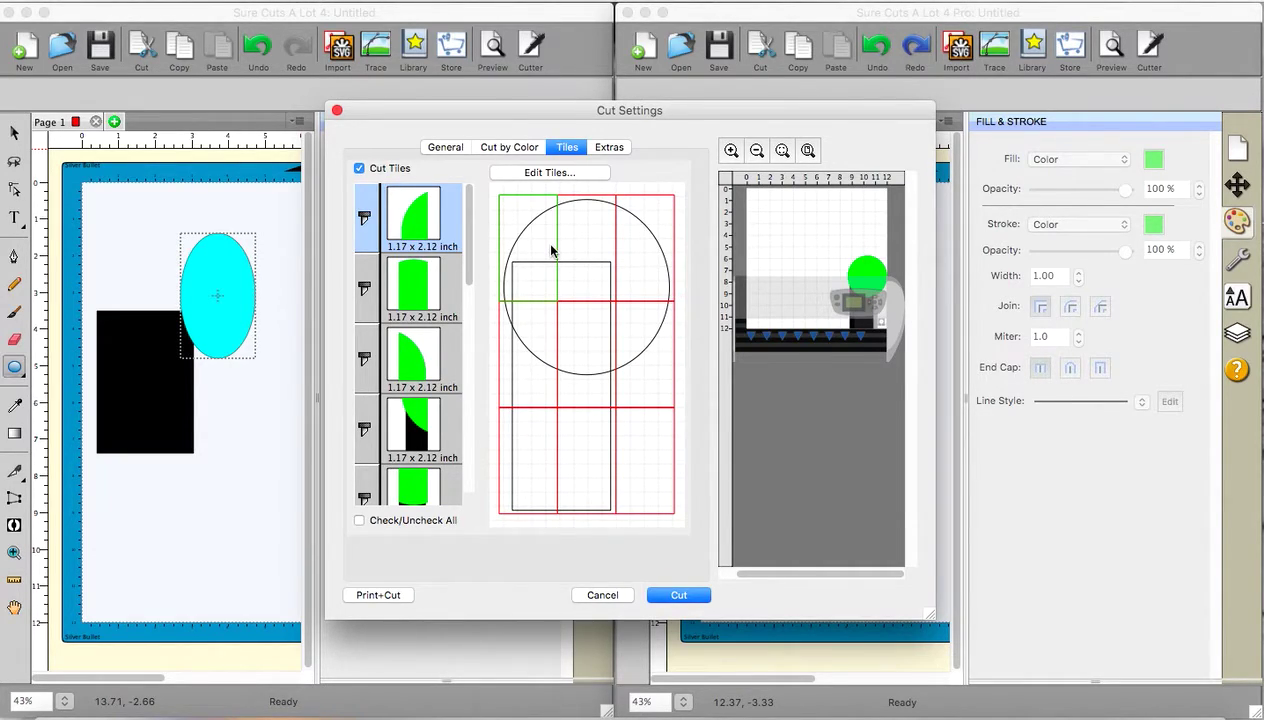
click(363, 224)
click(367, 287)
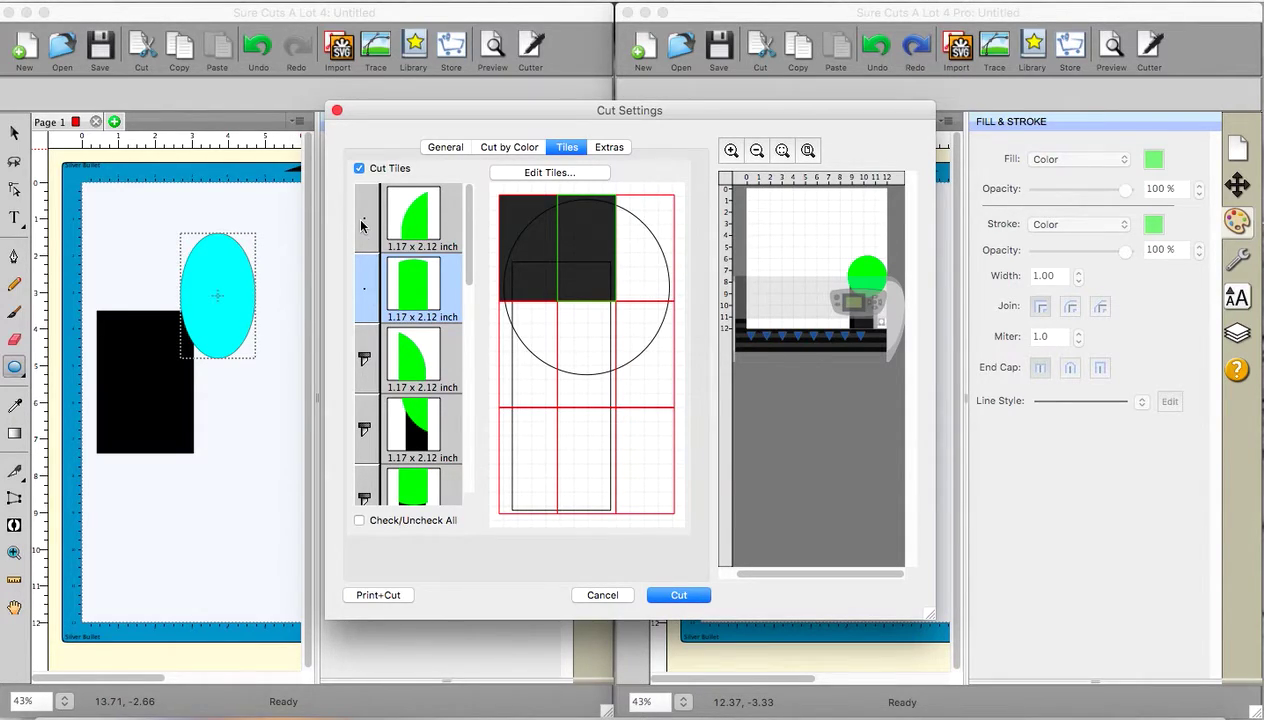
click(364, 289)
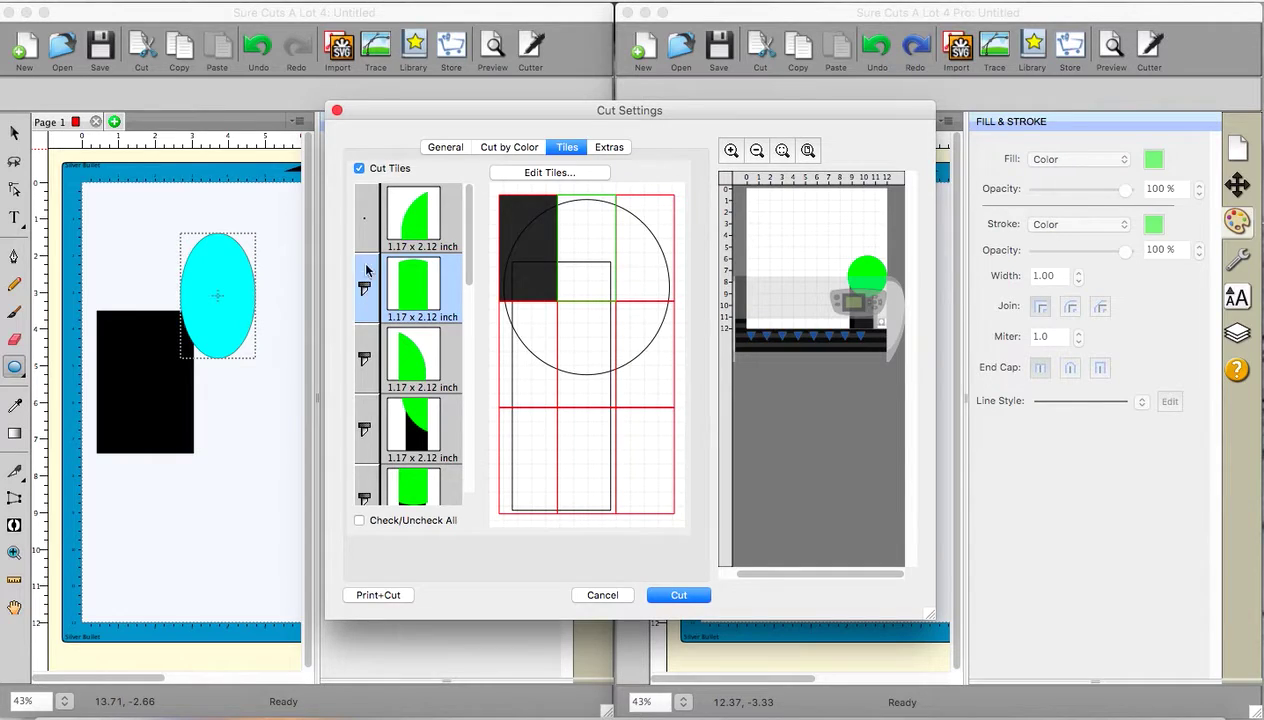
click(364, 219)
- Exclude the third and fourth tiles from the cut, then include them again
click(362, 353)
click(365, 423)
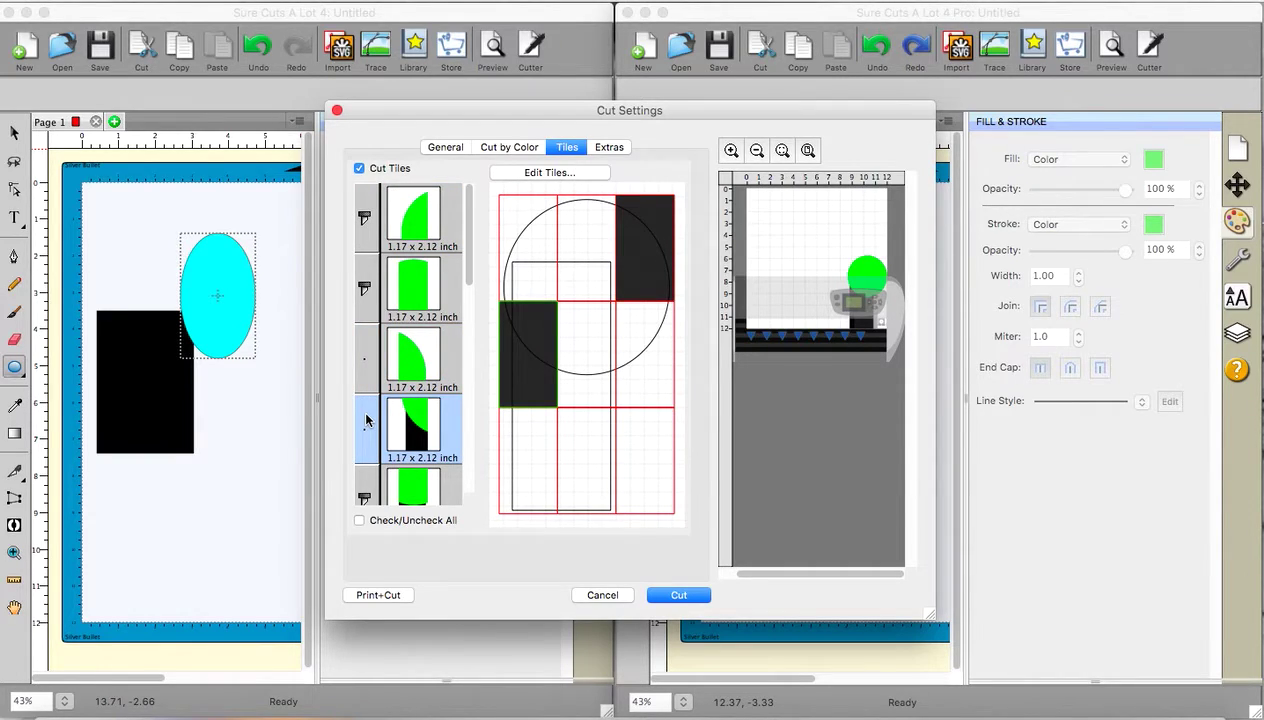
click(365, 423)
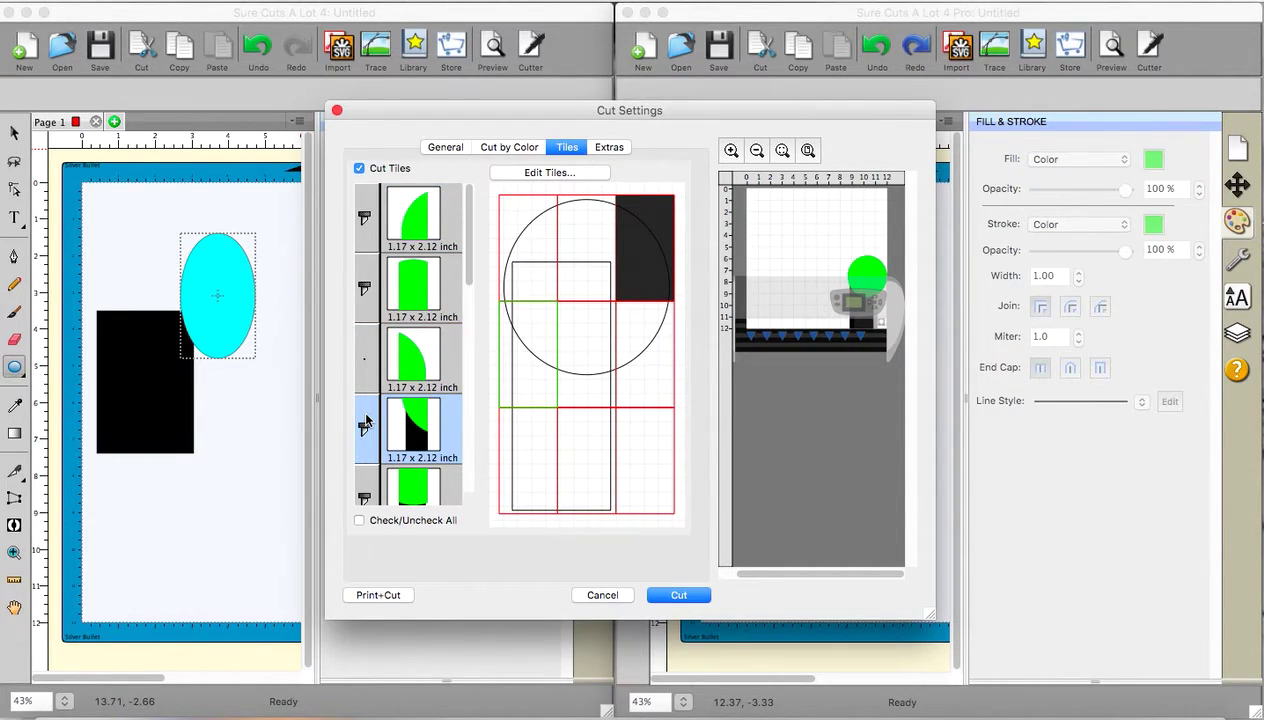
click(362, 357)
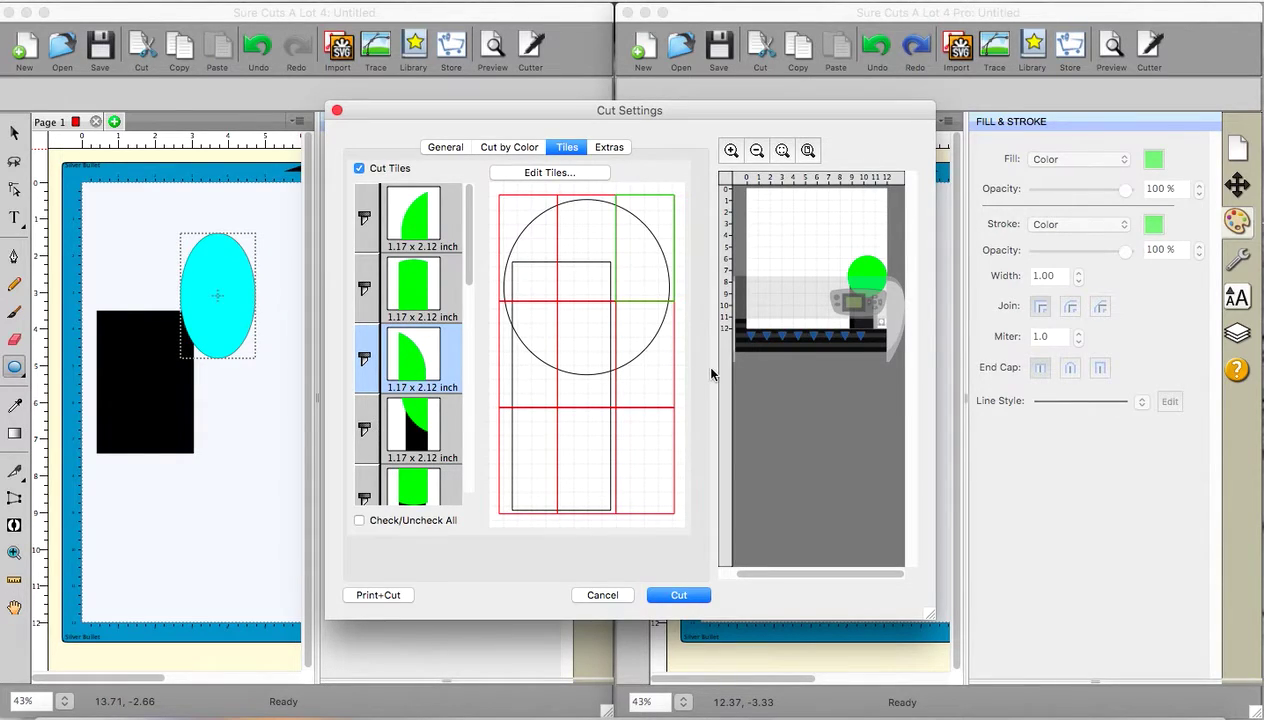
- Turn on Cut Copies with 2 columns and 2 rows, dismissing the material length warning
click(611, 148)
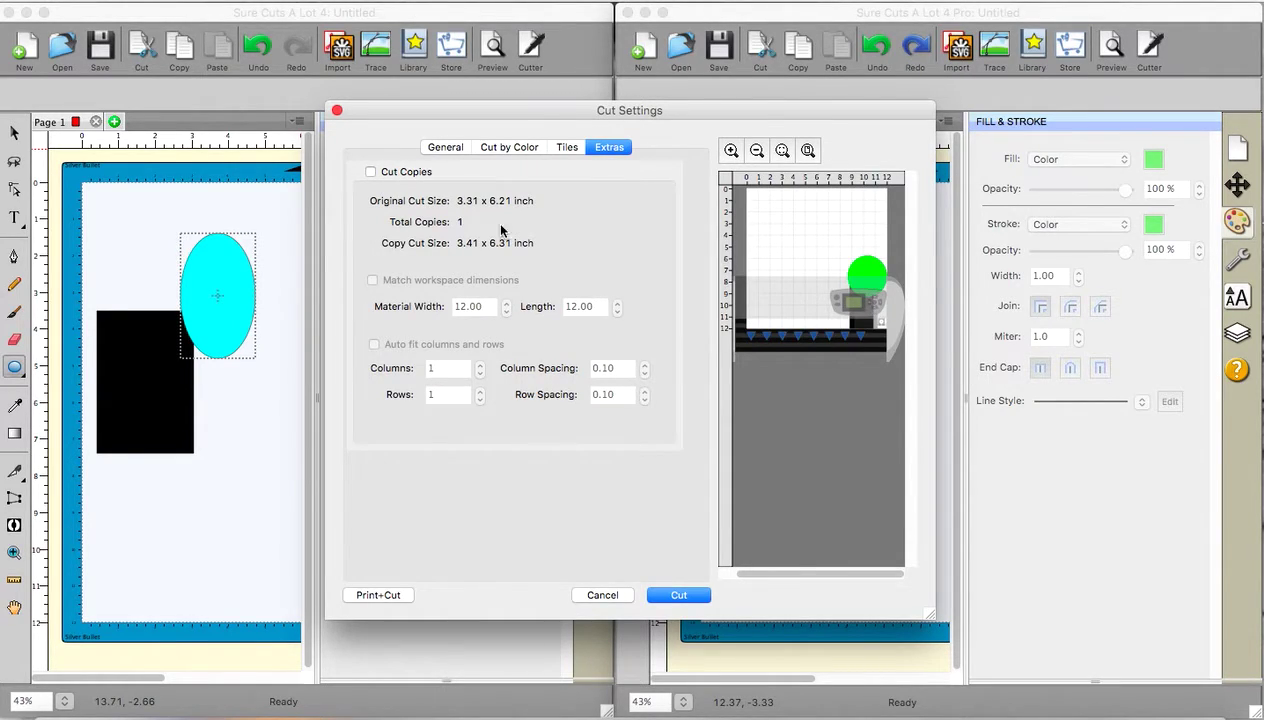
click(371, 173)
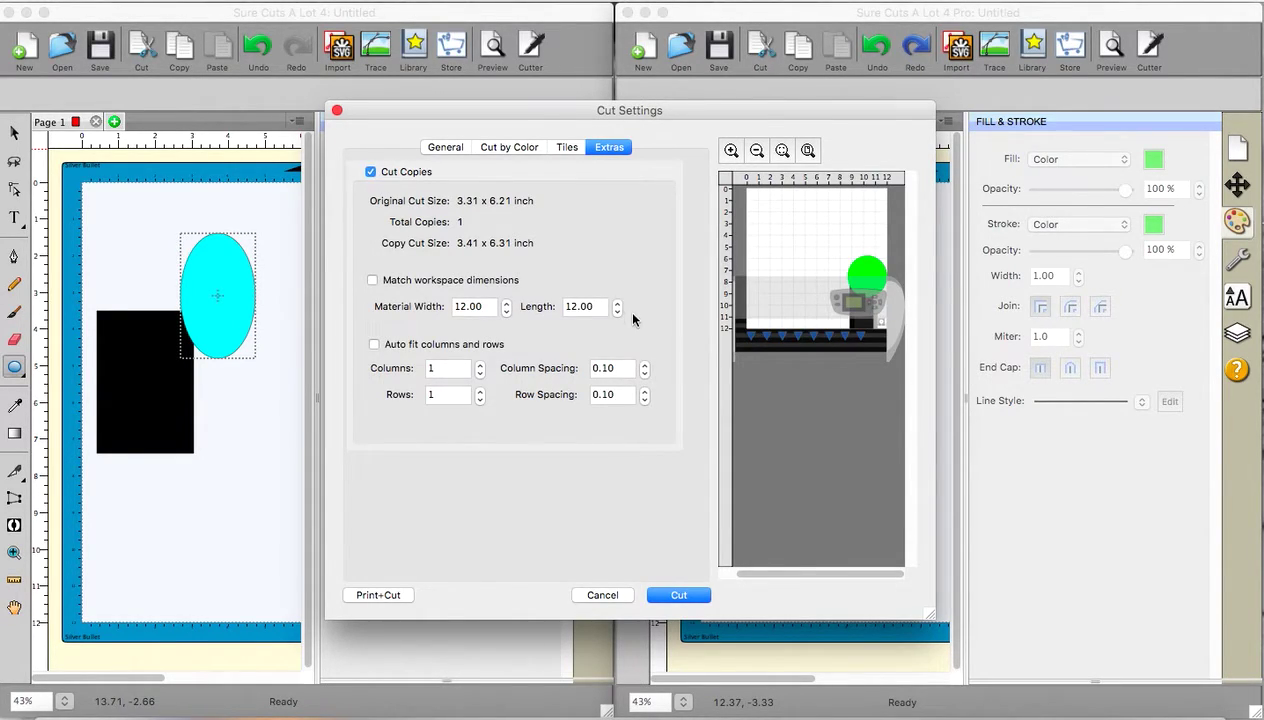
click(479, 366)
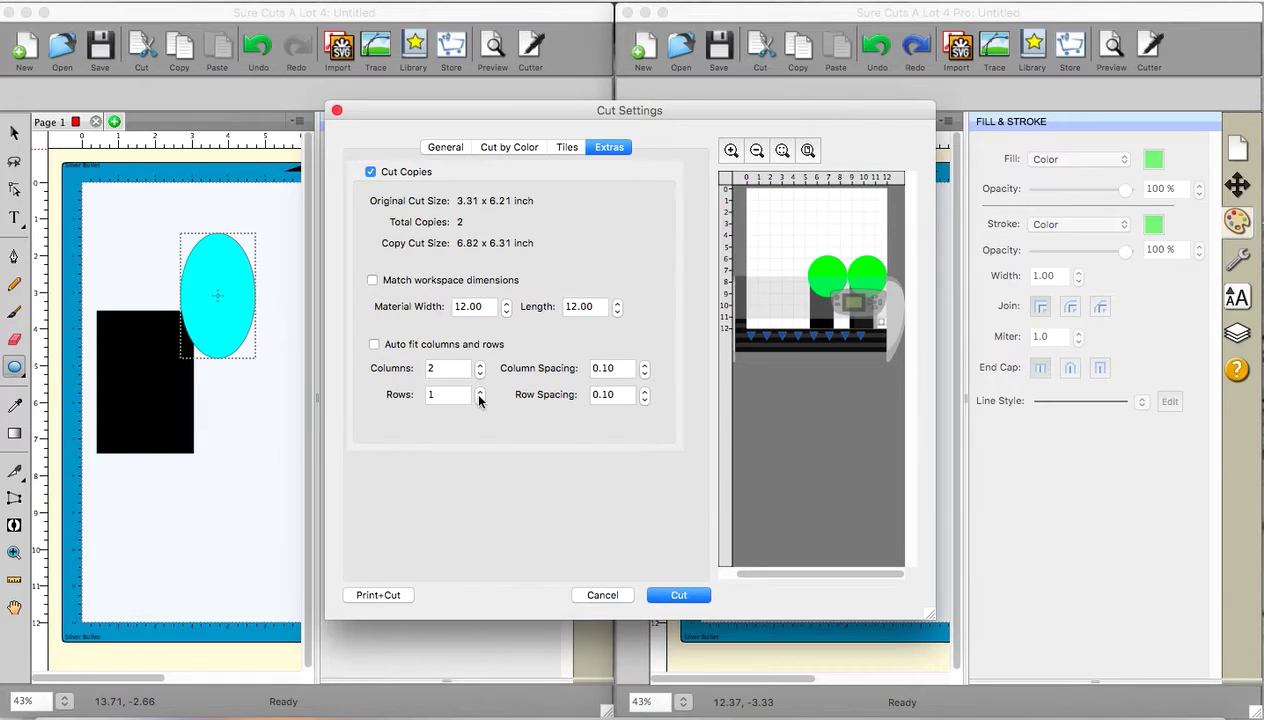
click(479, 391)
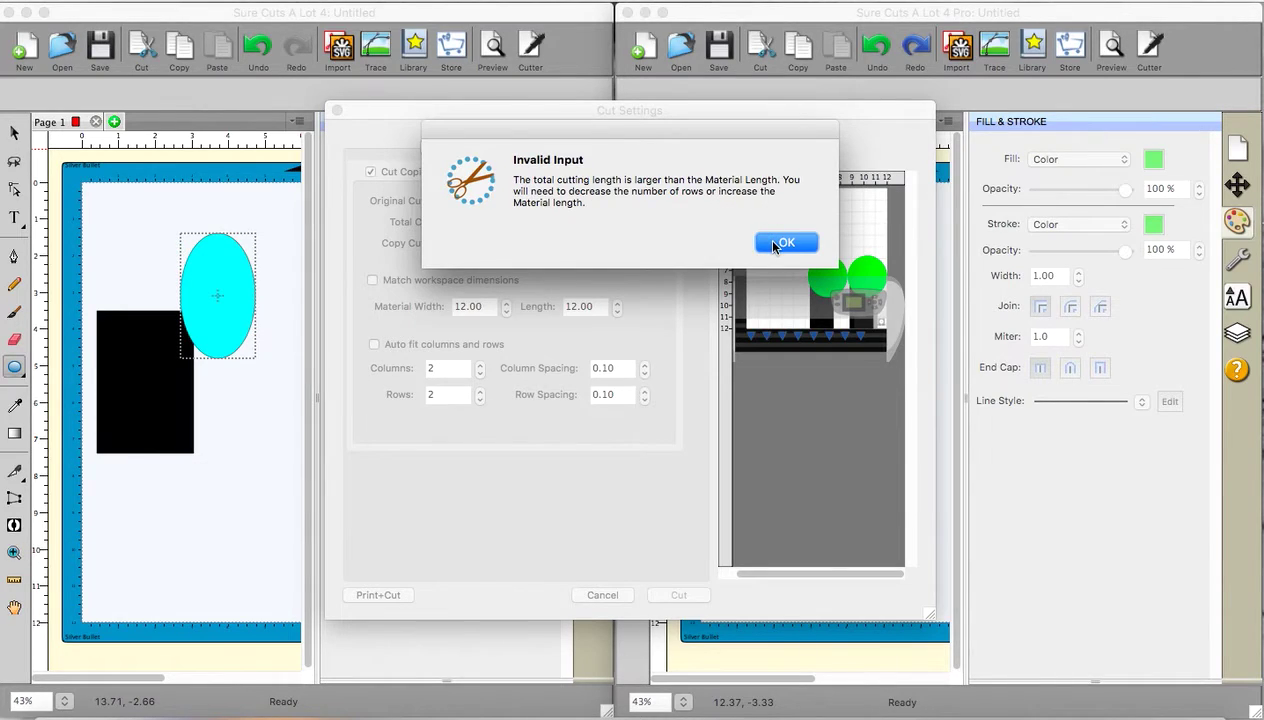
click(768, 243)
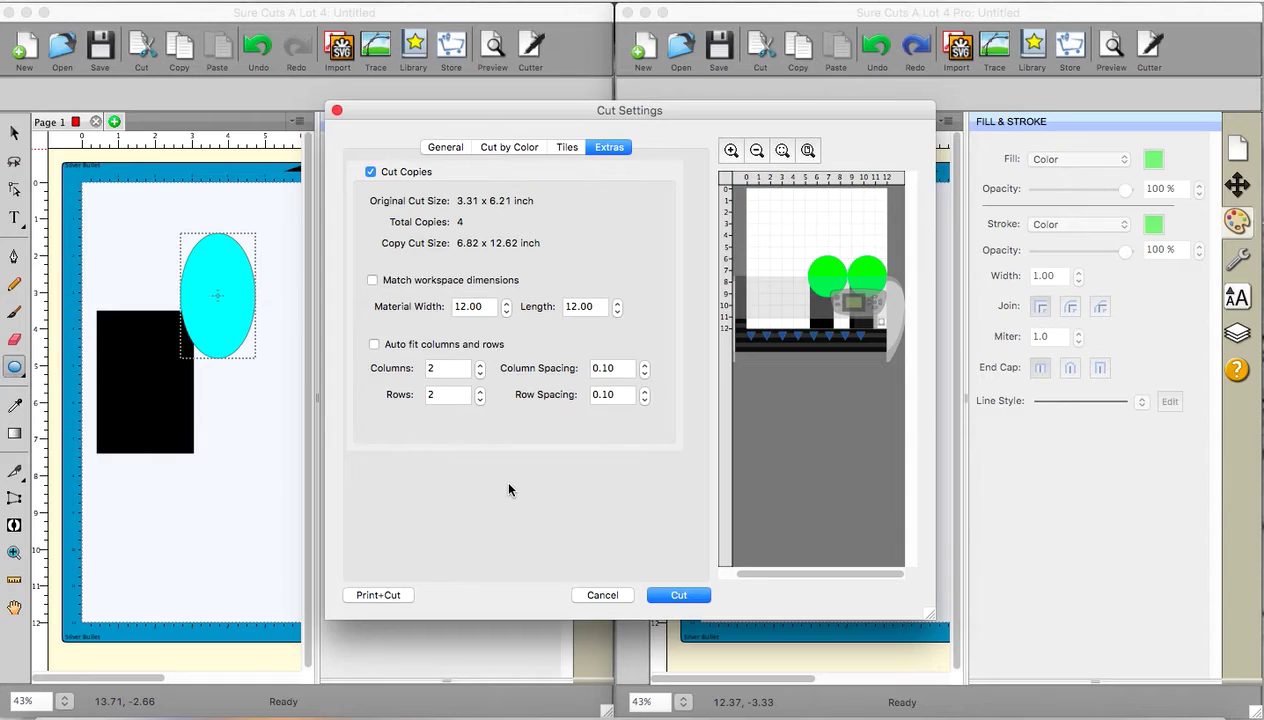
- Exclude the black colour row in Cut by Color, then cancel the cut settings
click(519, 151)
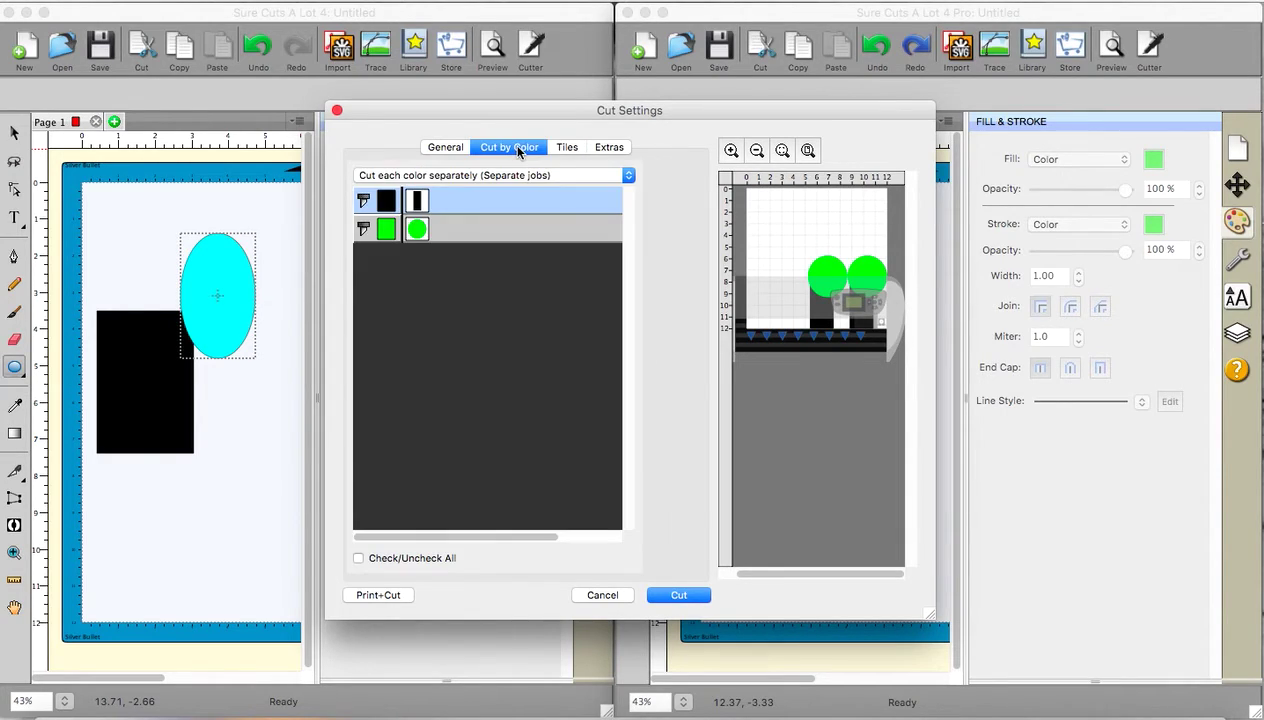
click(365, 202)
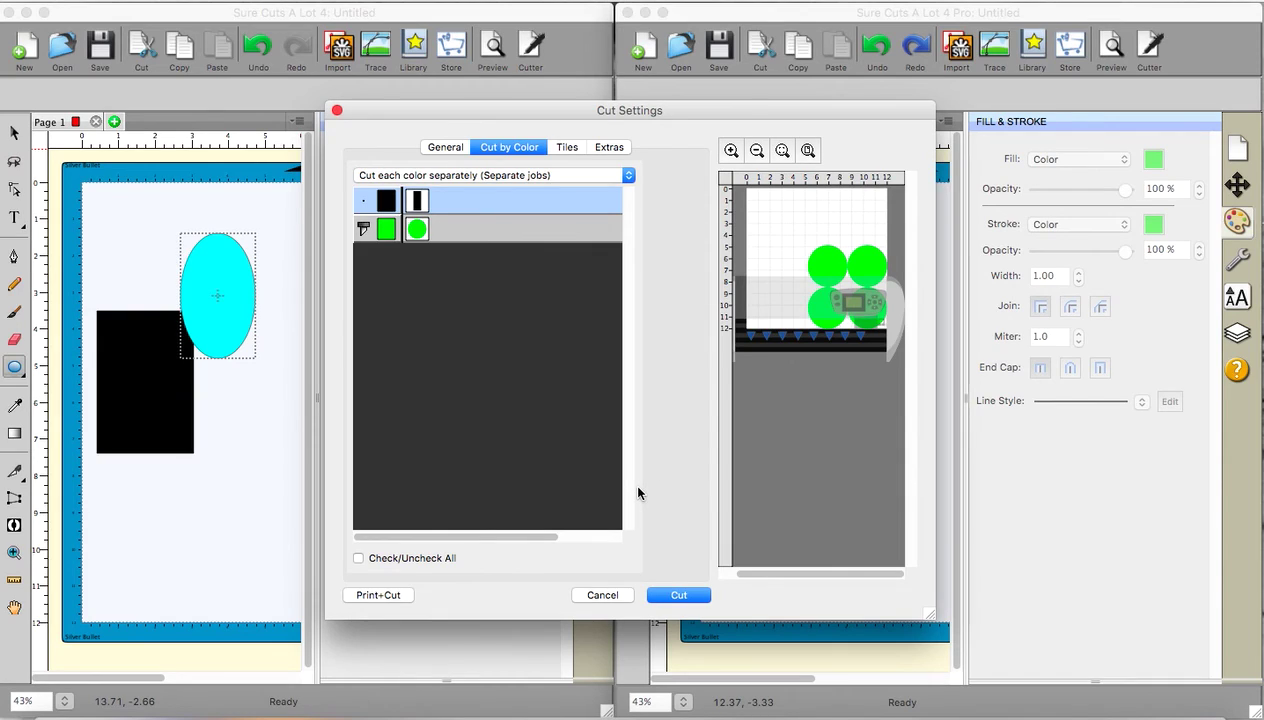
click(602, 595)
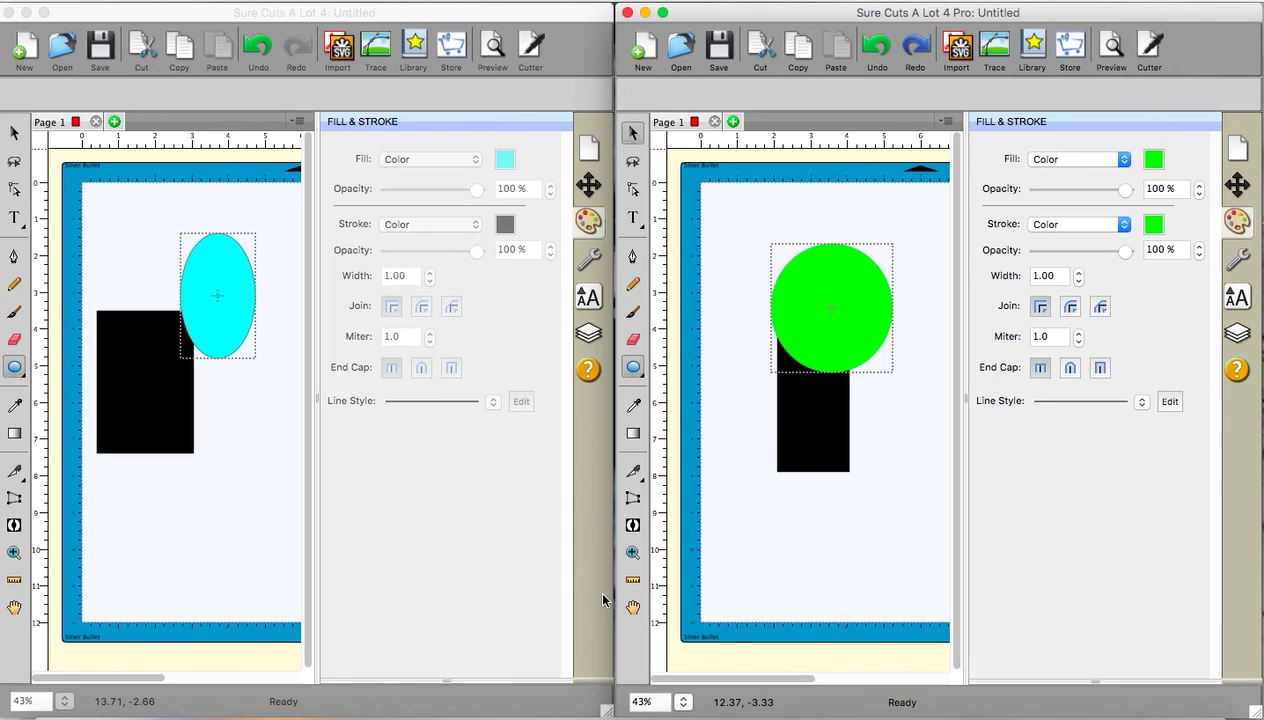
mouse_move(820, 710)
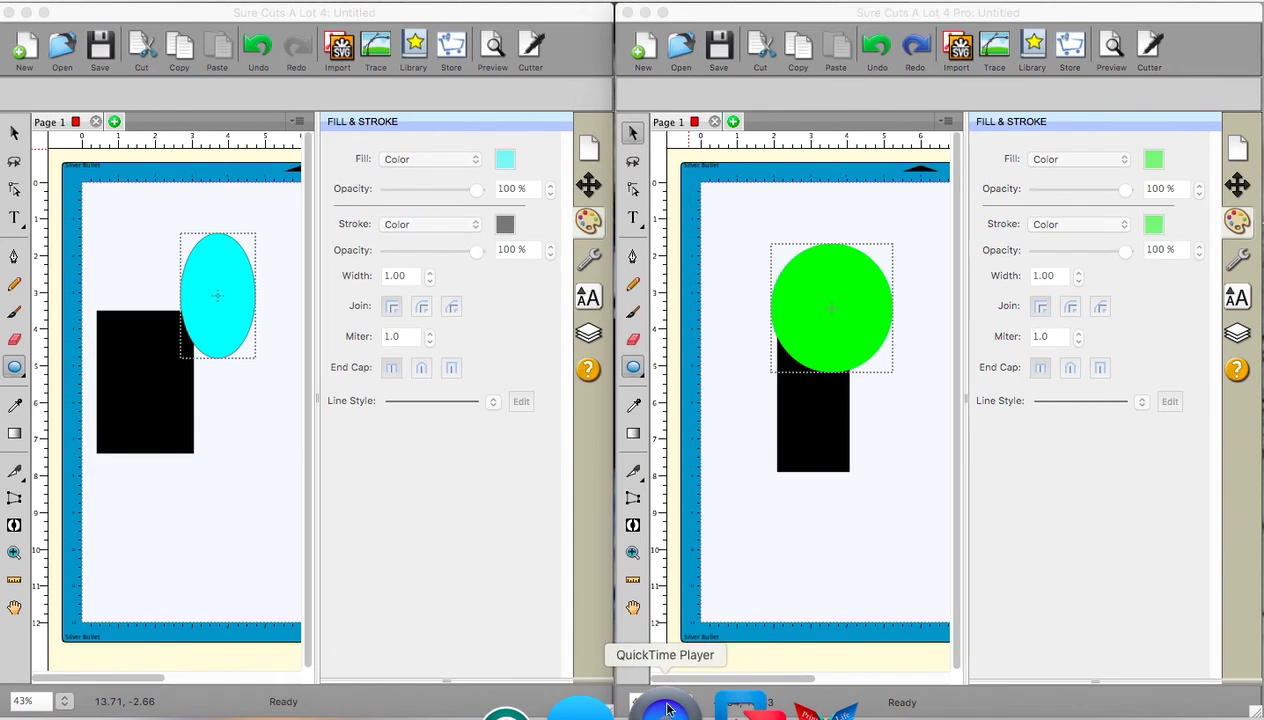